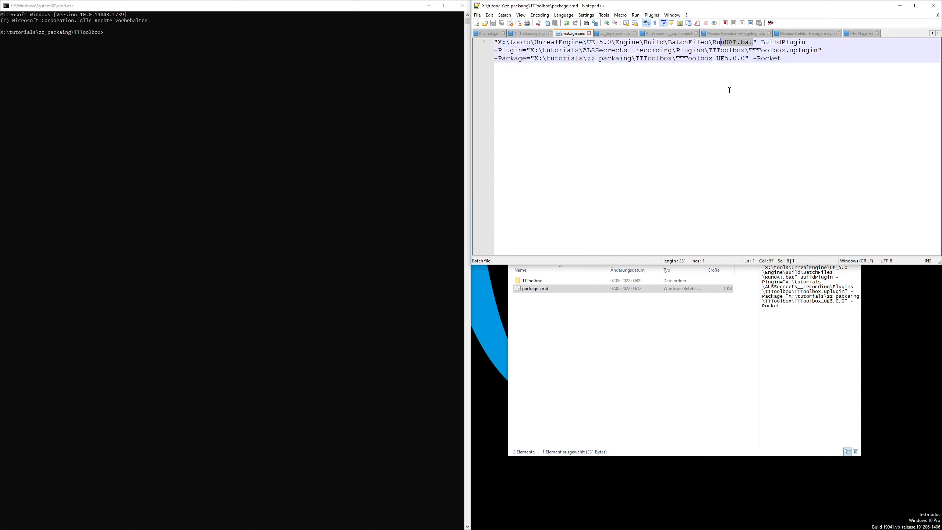
Step: Examine the BuildPlugin command in package.cmd, including its -Plugin and -Package paths
{"action": "double_click", "coordinate": [780, 43]}
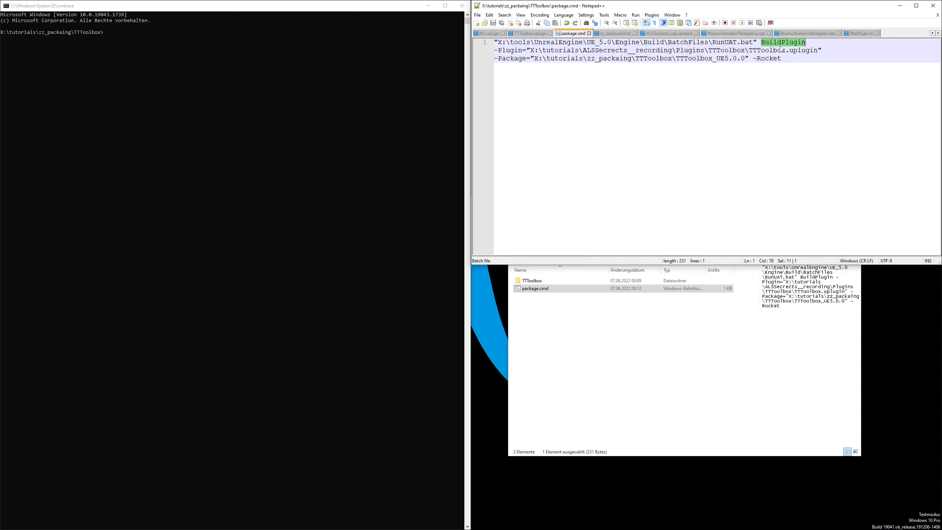
{"action": "left_click", "coordinate": [502, 51]}
{"action": "left_click_drag", "start_coordinate": [531, 52], "coordinate": [800, 53]}
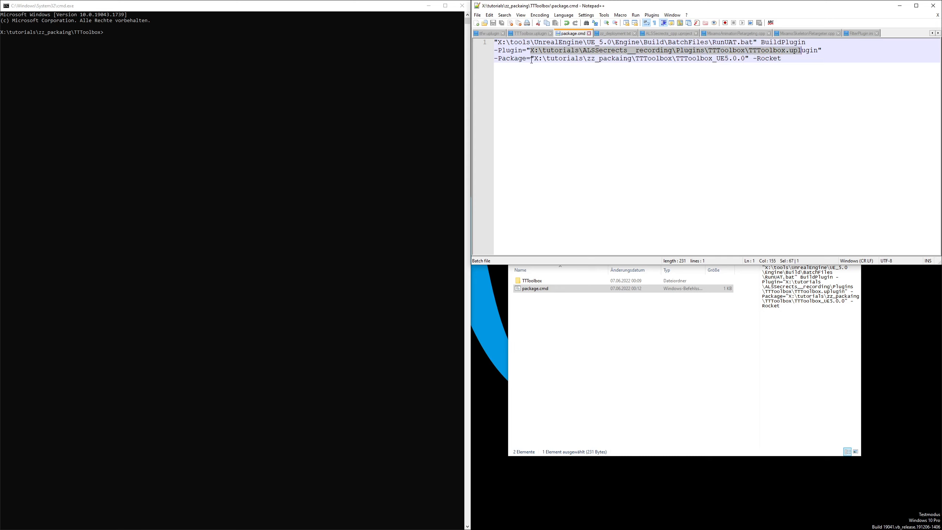
{"action": "left_click_drag", "start_coordinate": [530, 60], "coordinate": [743, 60]}
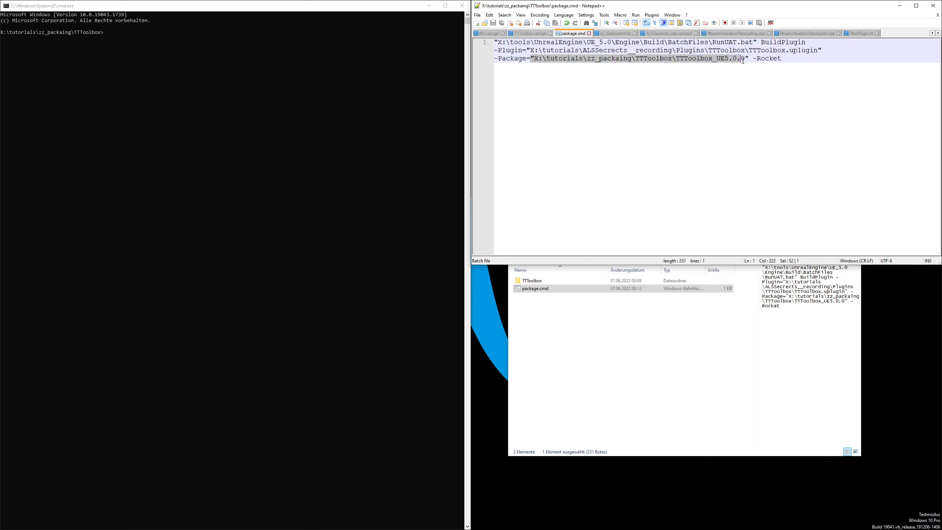
{"action": "left_click", "coordinate": [716, 65]}
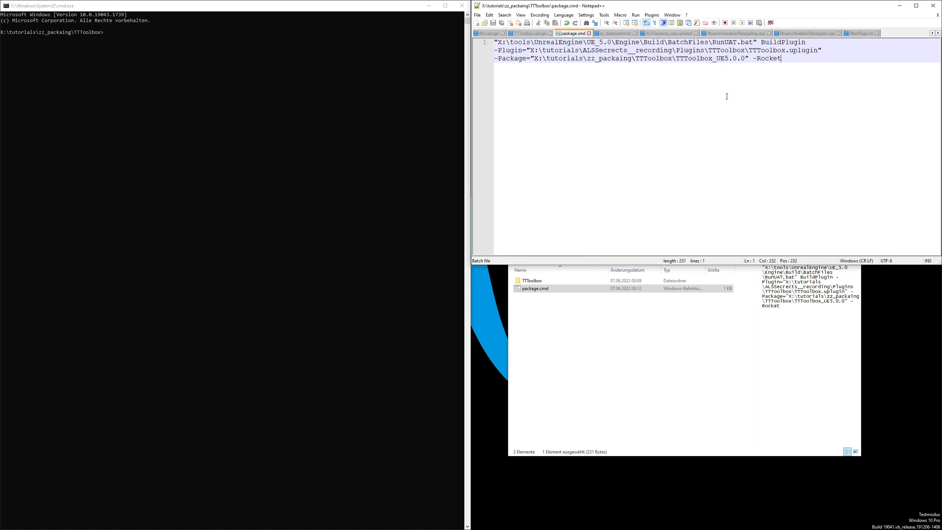
Step: Run package.cmd in the command prompt from the zz_packaing\TTToolbox folder to package the plugin
{"action": "left_click", "coordinate": [340, 109]}
{"action": "type", "text": "package.cmd"}
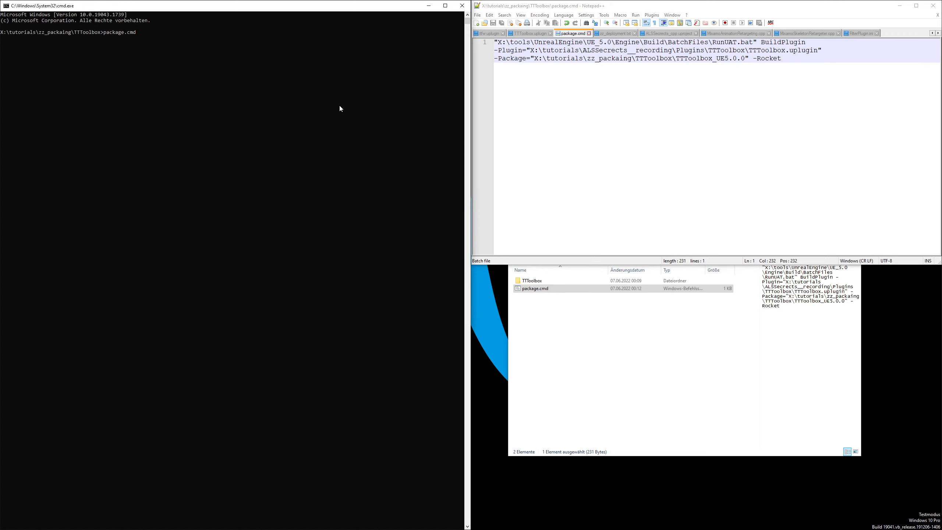
{"action": "key", "text": "Return"}
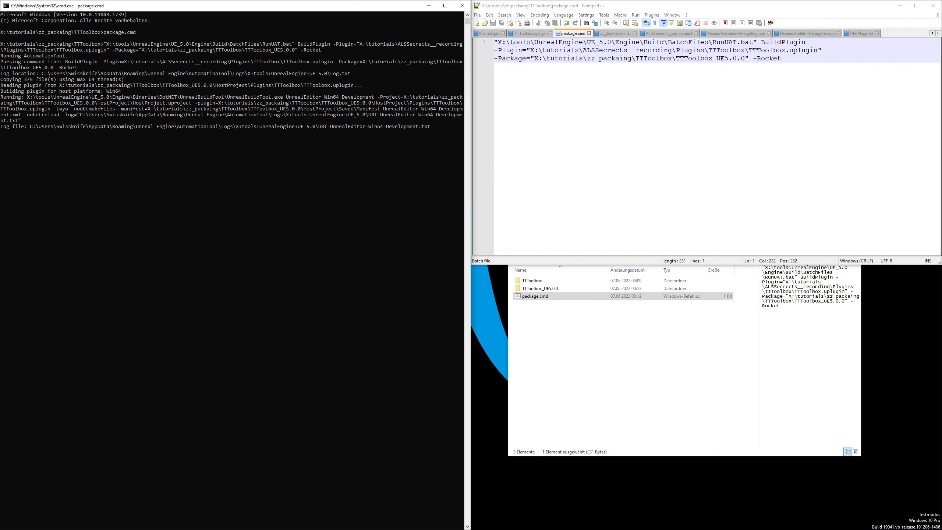
Step: Switch to the browser and read the Marketplace Plugin Guide's RunUAT BuildPlugin command and its preparation requirements
{"action": "key", "text": "alt+Tab"}
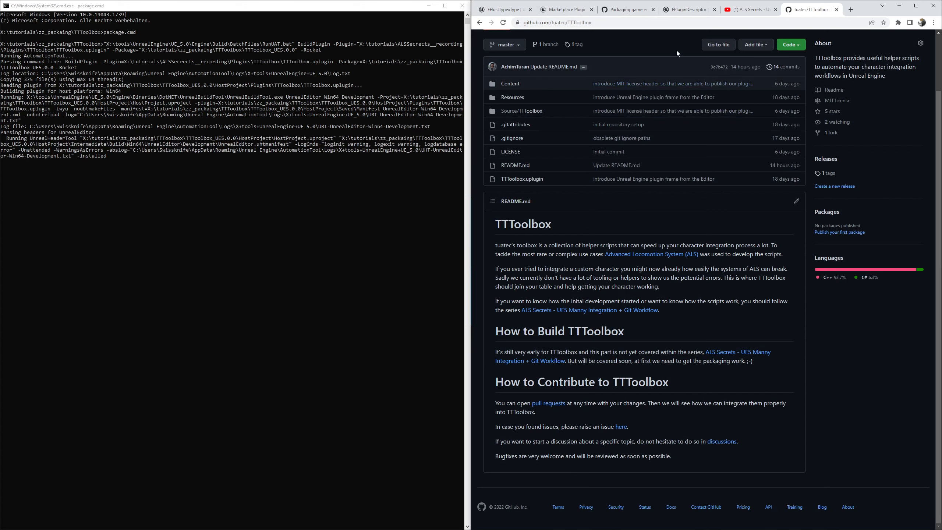
{"action": "left_click", "coordinate": [558, 9]}
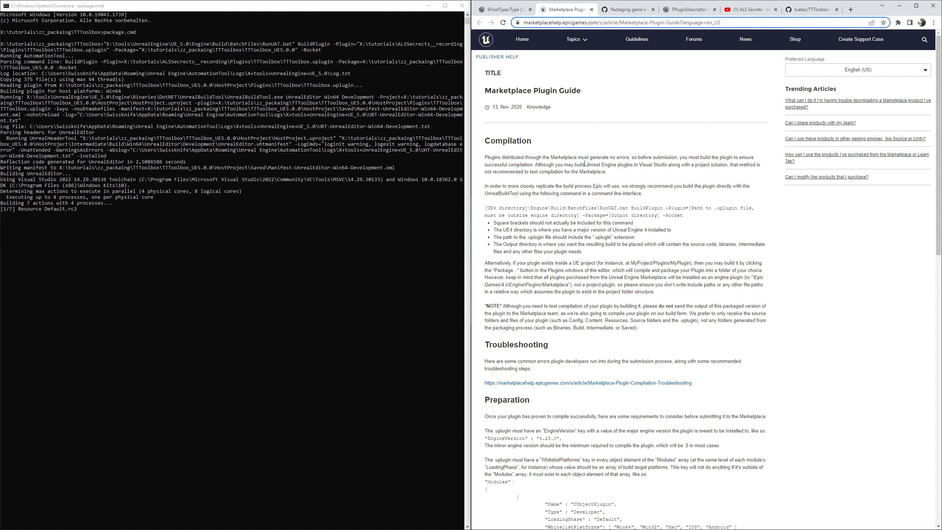
{"action": "left_click_drag", "start_coordinate": [685, 215], "coordinate": [486, 209]}
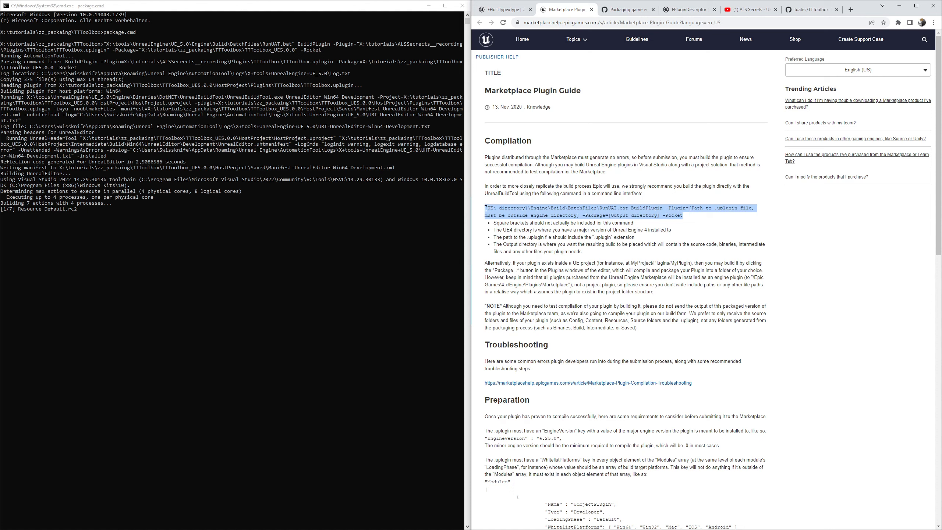
{"action": "scroll", "coordinate": [624, 311], "scroll_direction": "down", "scroll_amount": 6}
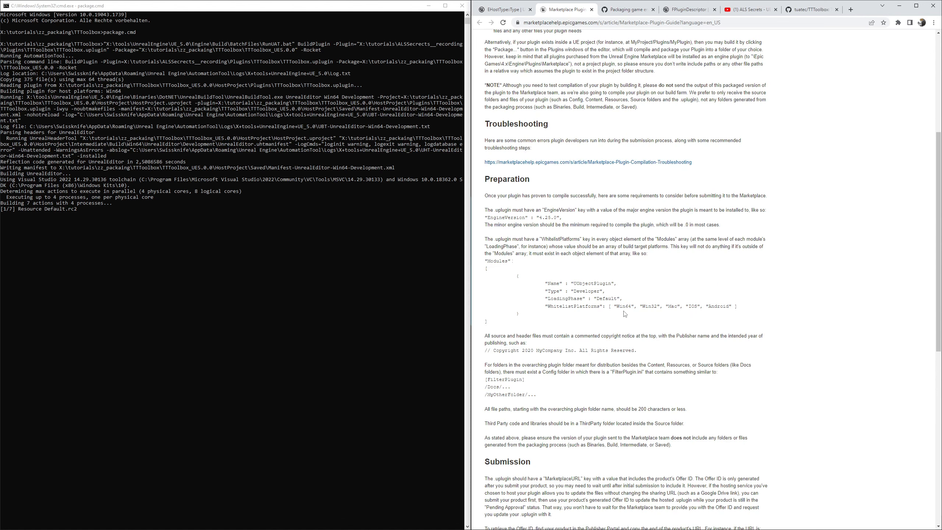
{"action": "scroll", "coordinate": [625, 314], "scroll_direction": "up", "scroll_amount": 5}
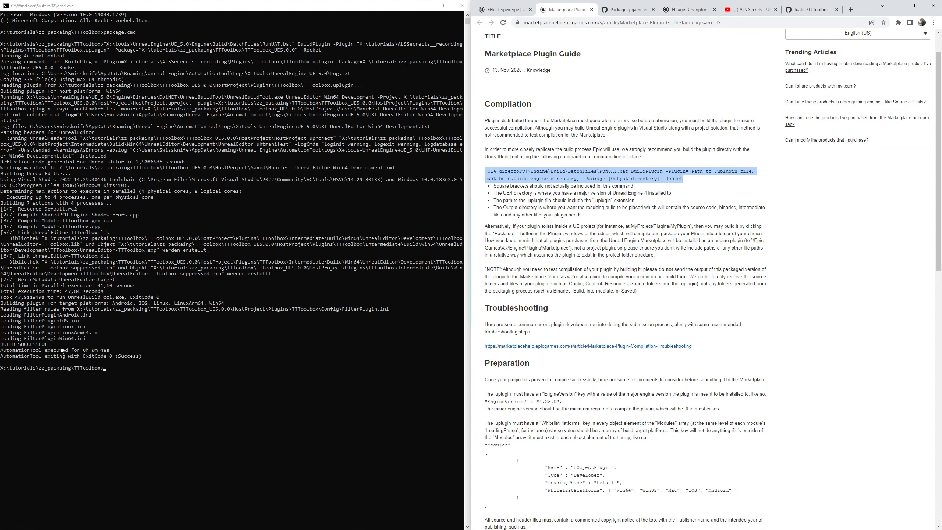
Step: Review the build output in the command prompt and inspect the contents of the packaged TTToolbox_UE5.0.0 folder
{"action": "left_click_drag", "start_coordinate": [11, 156], "coordinate": [125, 336]}
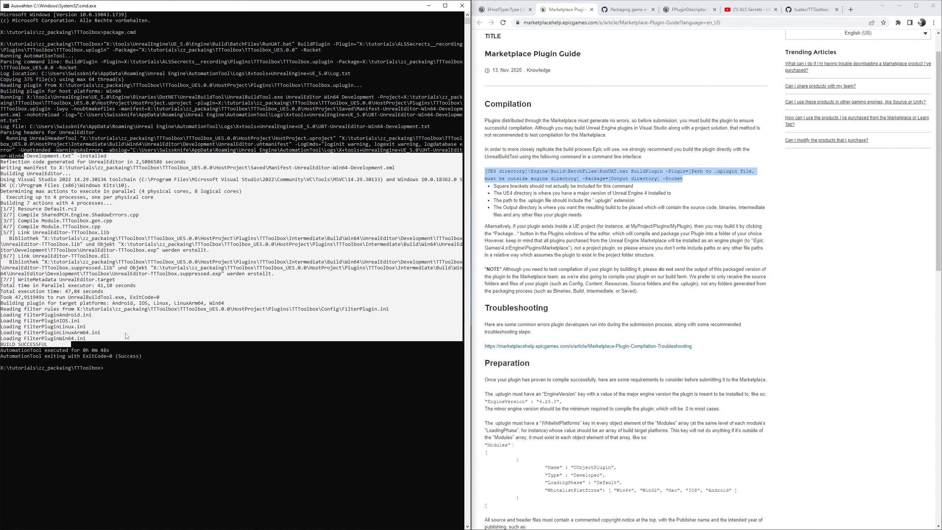
{"action": "left_click", "coordinate": [164, 319]}
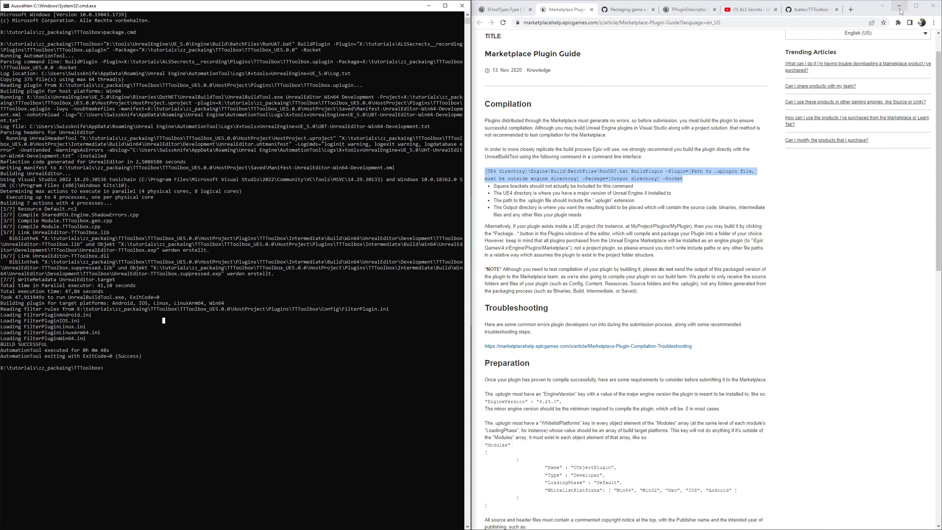
{"action": "left_click", "coordinate": [899, 6]}
{"action": "left_click", "coordinate": [627, 279]}
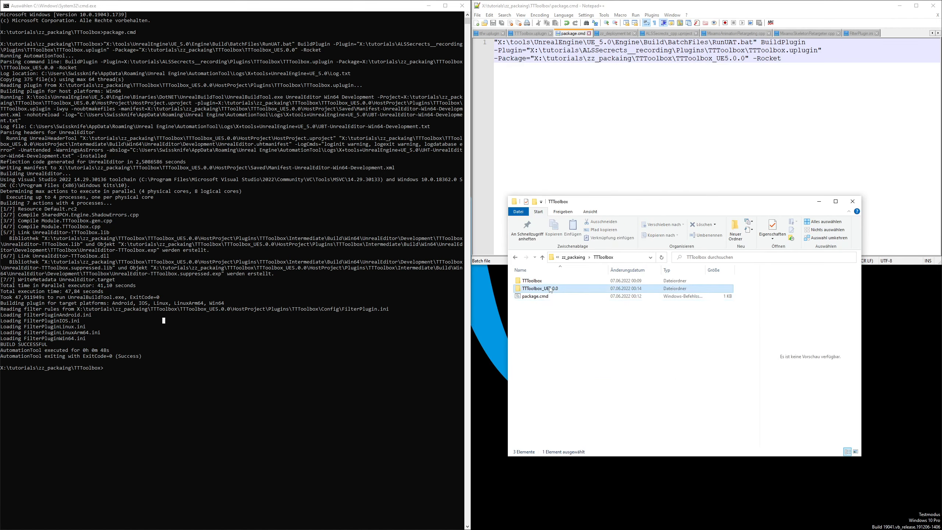
{"action": "double_click", "coordinate": [541, 289]}
{"action": "left_click_drag", "start_coordinate": [549, 308], "coordinate": [593, 270]}
{"action": "left_click", "coordinate": [594, 386]}
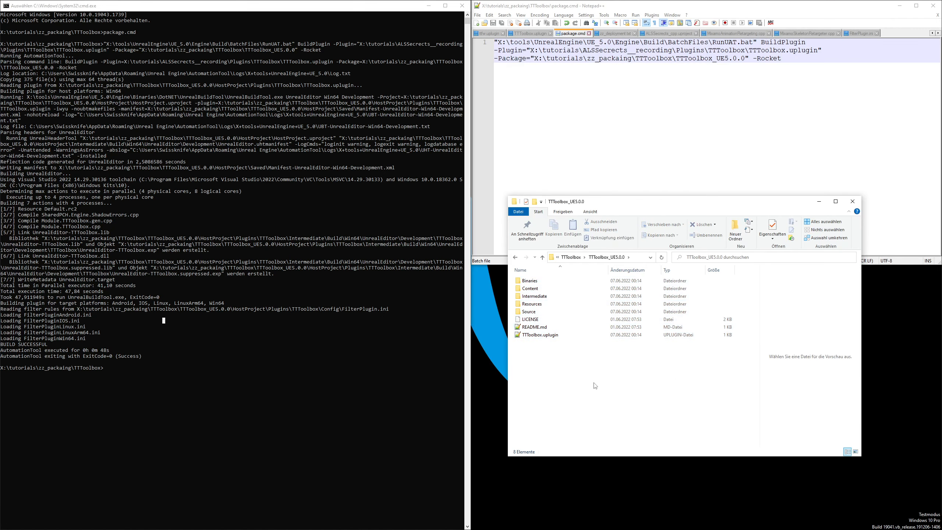
{"action": "key", "text": "alt+Left"}
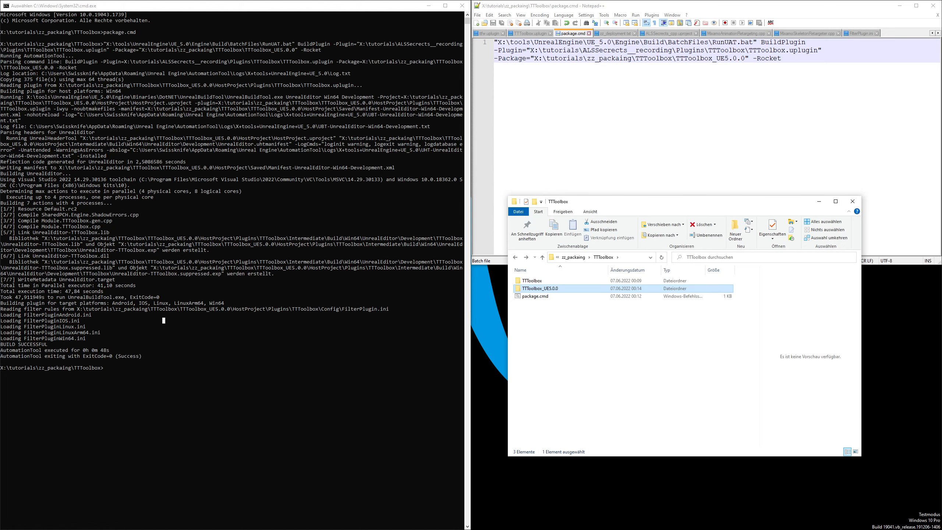
Step: Compare the ALSSecrects__recording project folder with ALSSecrects__pure_bp, checking Binaries, Intermediate, Saved, Source and ALSSecrects_cpp.uproject
{"action": "key", "text": "alt+Tab"}
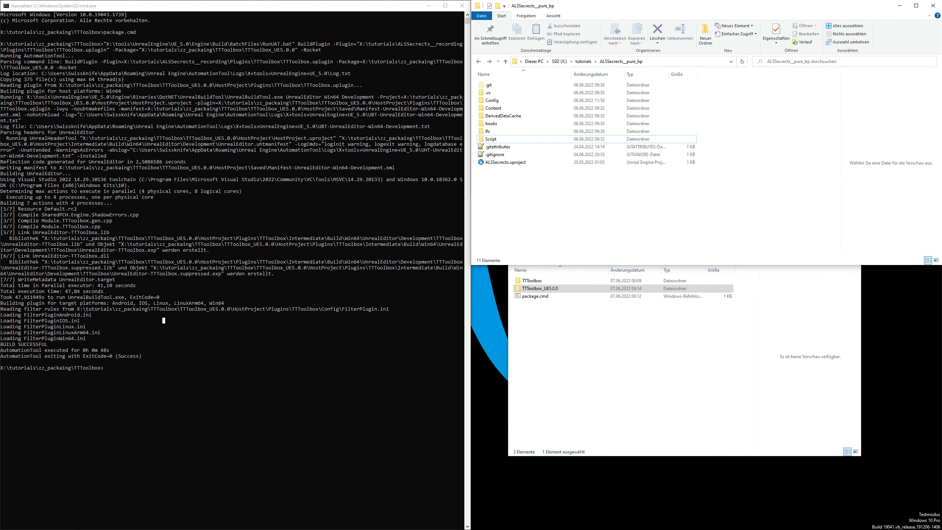
{"action": "key", "text": "alt+Tab"}
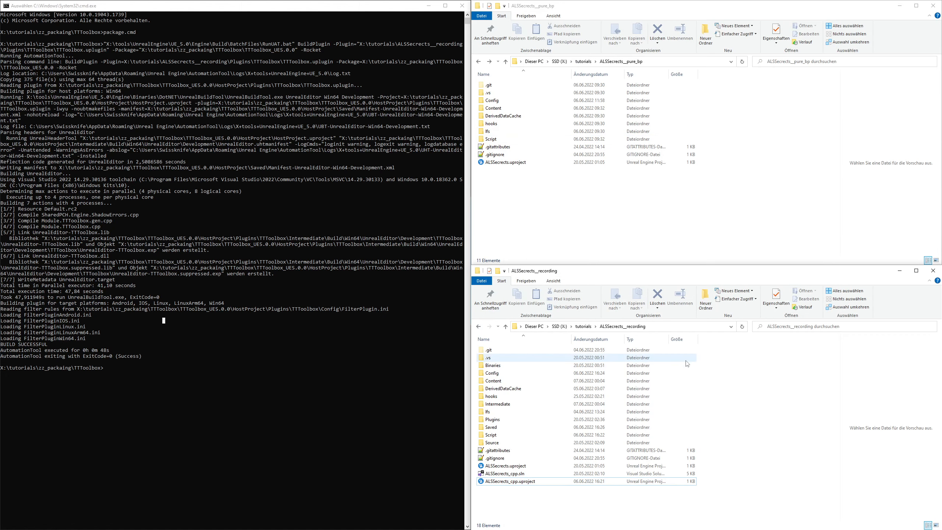
{"action": "left_click_drag", "start_coordinate": [596, 507], "coordinate": [526, 348]}
{"action": "left_click", "coordinate": [582, 198]}
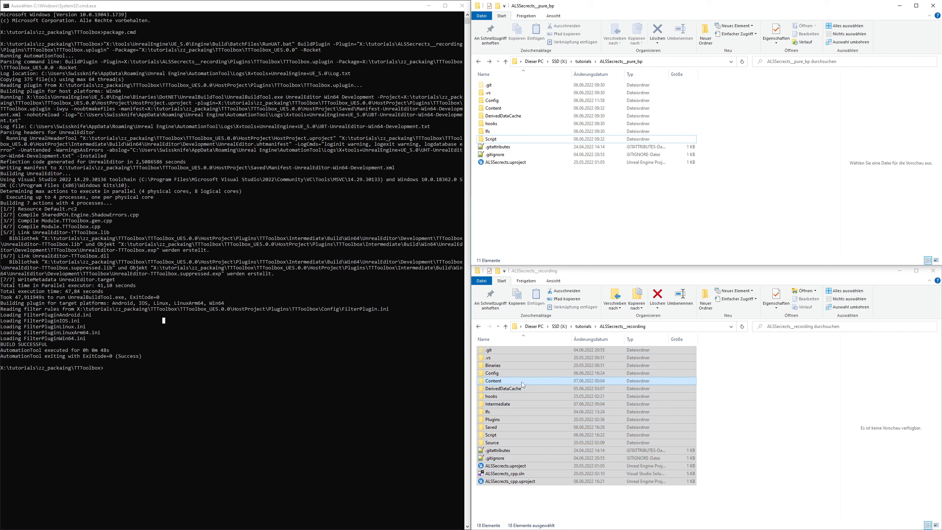
{"action": "left_click", "coordinate": [509, 368]}
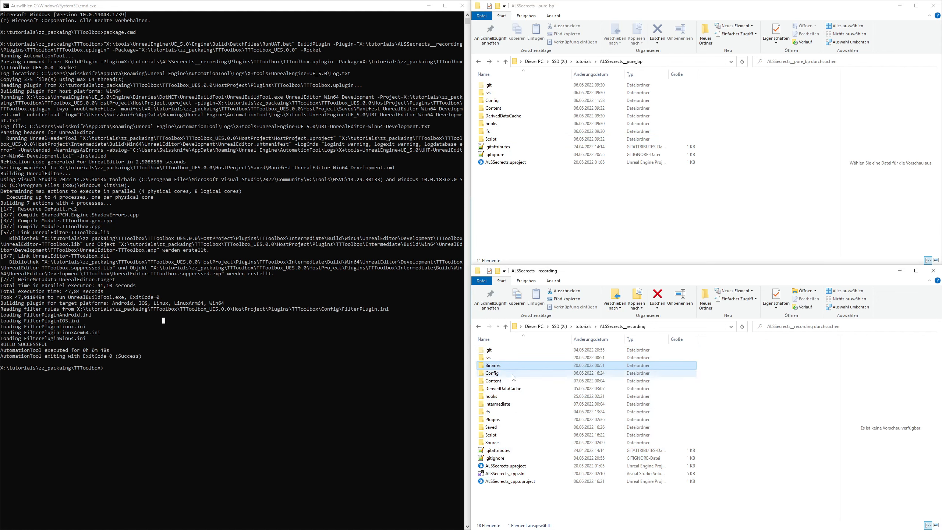
{"action": "left_click", "coordinate": [520, 404]}
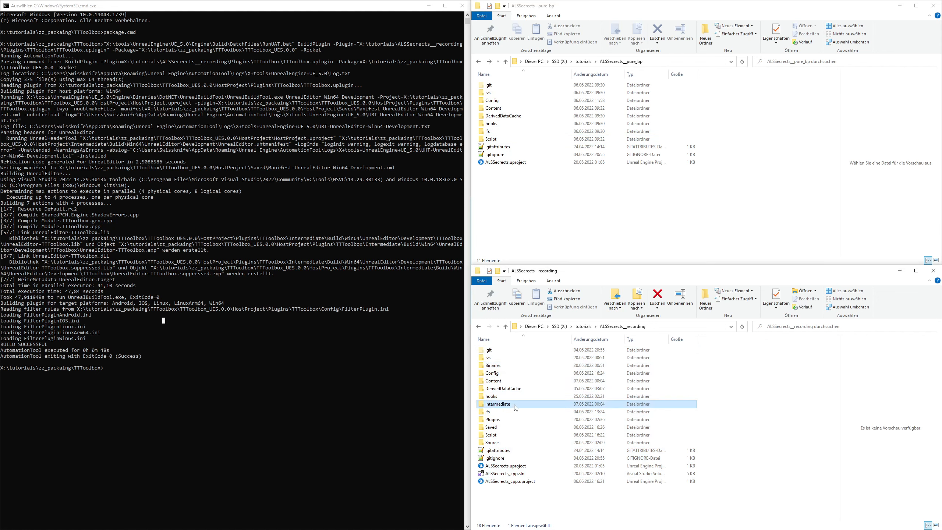
{"action": "left_click", "coordinate": [520, 427]}
{"action": "left_click", "coordinate": [518, 442]}
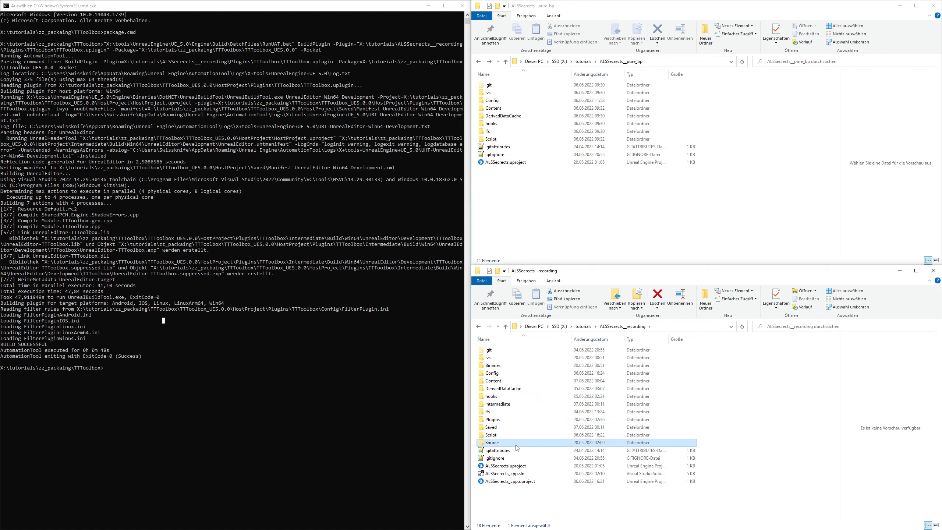
{"action": "left_click", "coordinate": [529, 482]}
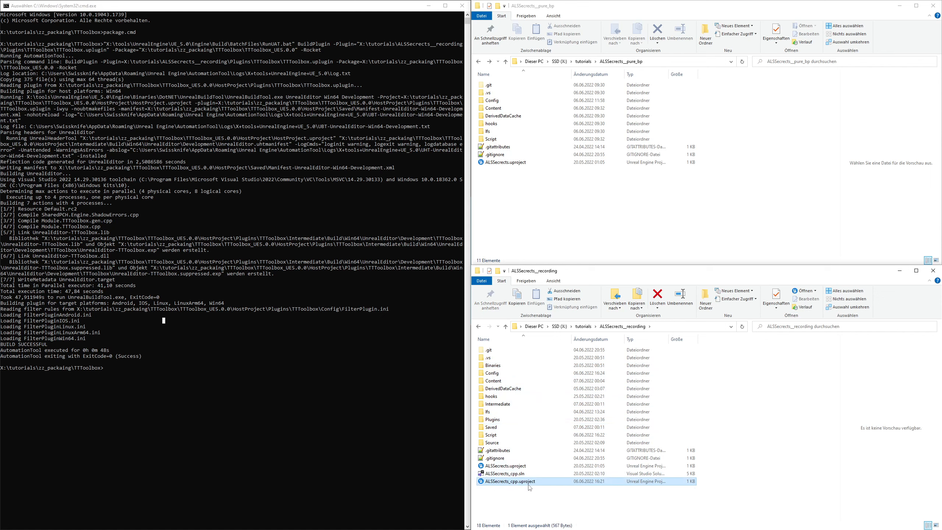
{"action": "left_click", "coordinate": [535, 210]}
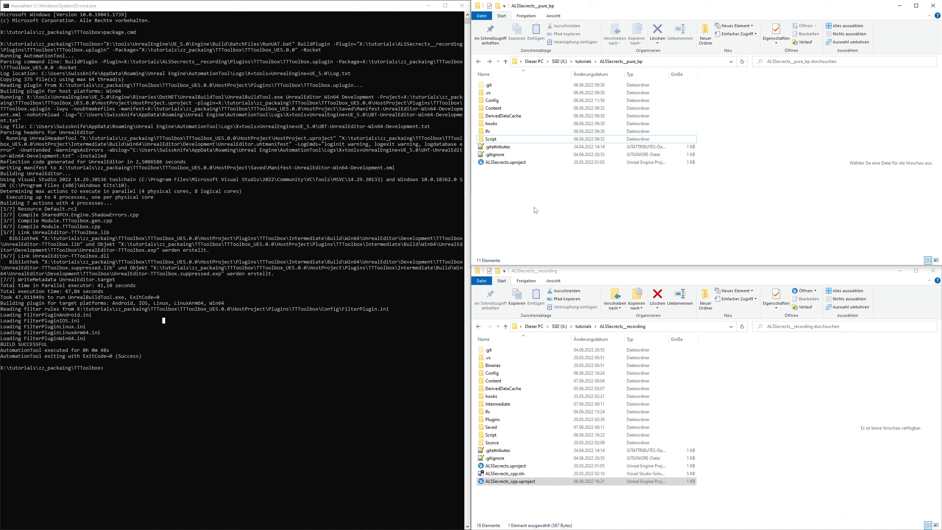
Step: Rearrange the ALSSecrects__recording and TTToolbox folder windows so they sit clear of the ALSSecrects__pure_bp window
{"action": "left_click_drag", "start_coordinate": [587, 271], "coordinate": [144, 225]}
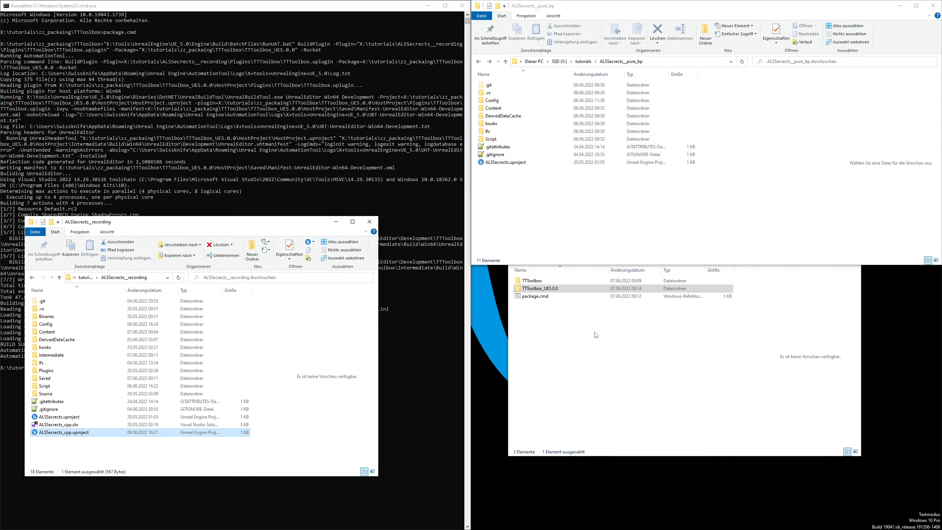
{"action": "left_click", "coordinate": [545, 289]}
{"action": "left_click", "coordinate": [547, 281]}
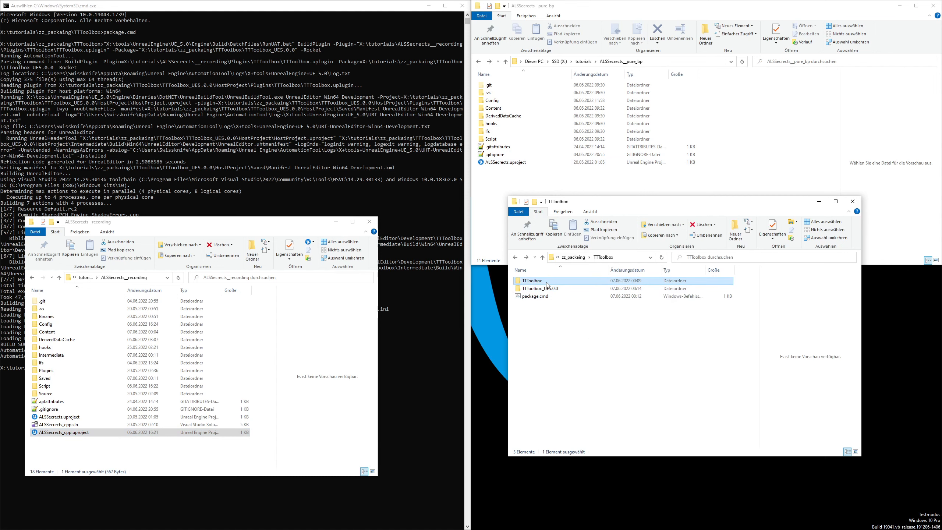
{"action": "left_click_drag", "start_coordinate": [581, 196], "coordinate": [603, 290]}
Step: Create a new folder named Plugins in ALSSecrects__pure_bp and open it
{"action": "left_click", "coordinate": [519, 211]}
{"action": "right_click", "coordinate": [519, 211]}
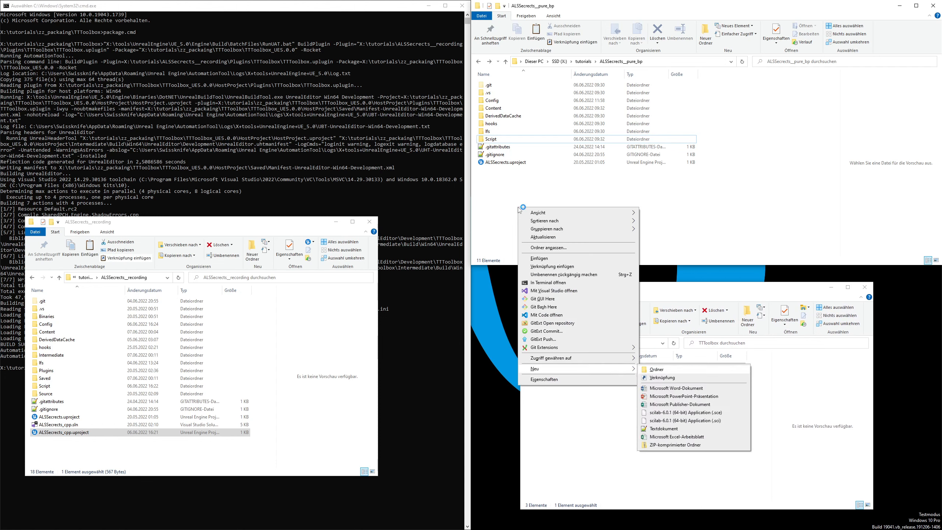
{"action": "key", "text": "Return"}
{"action": "type", "text": "Plugins"}
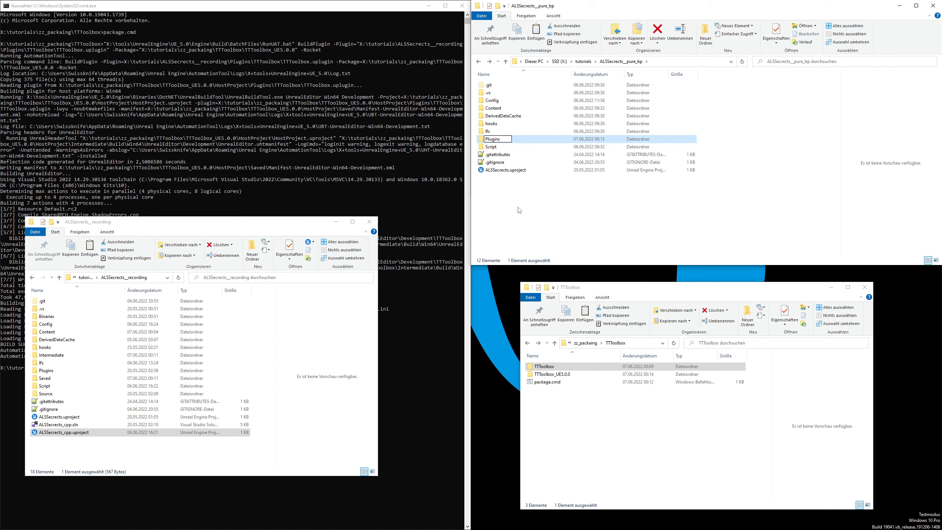
{"action": "key", "text": "Return"}
{"action": "key", "text": "Return"}
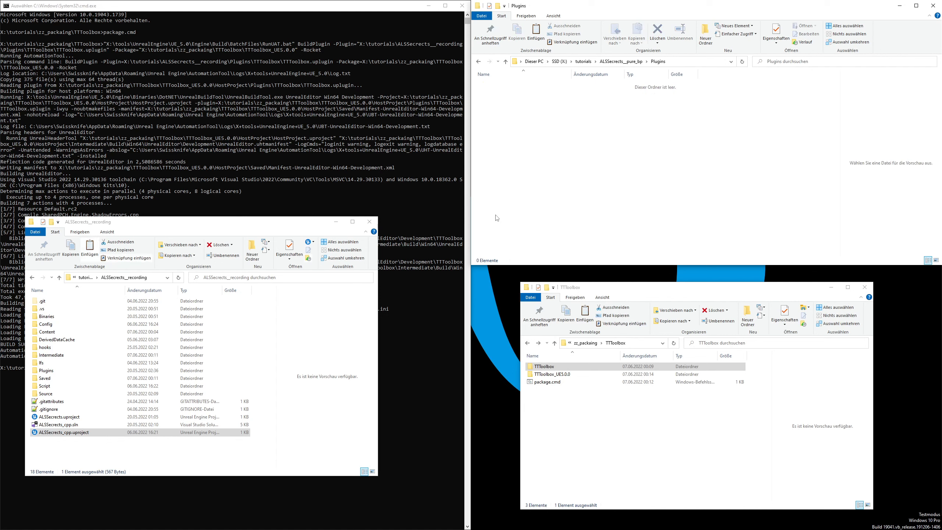
Step: Copy the TTToolbox folder from zz_packaing\TTToolbox into the project's Plugins folder
{"action": "left_click", "coordinate": [552, 367]}
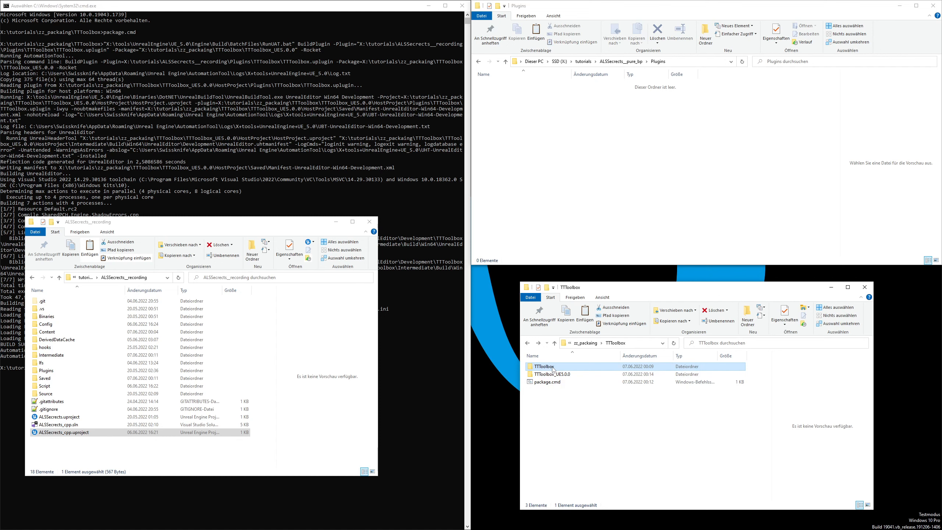
{"action": "left_click", "coordinate": [541, 189]}
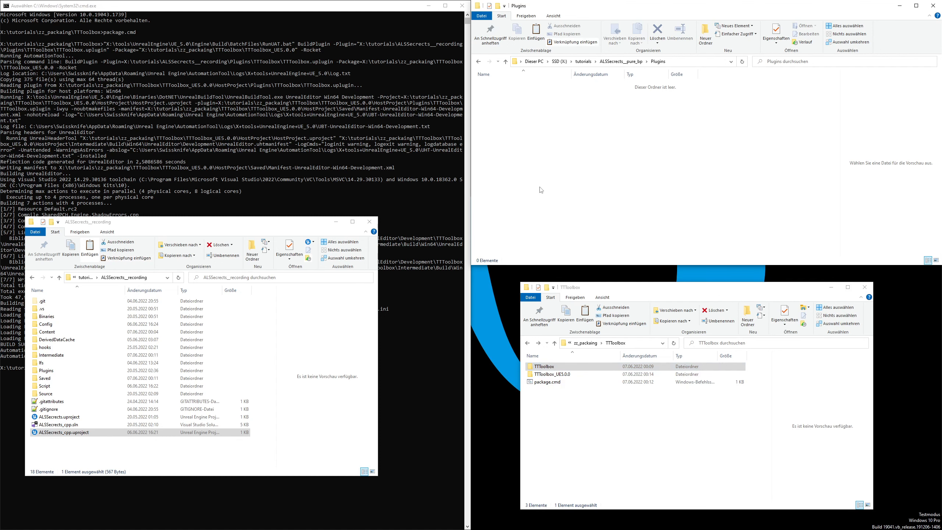
{"action": "key", "text": "ctrl+v"}
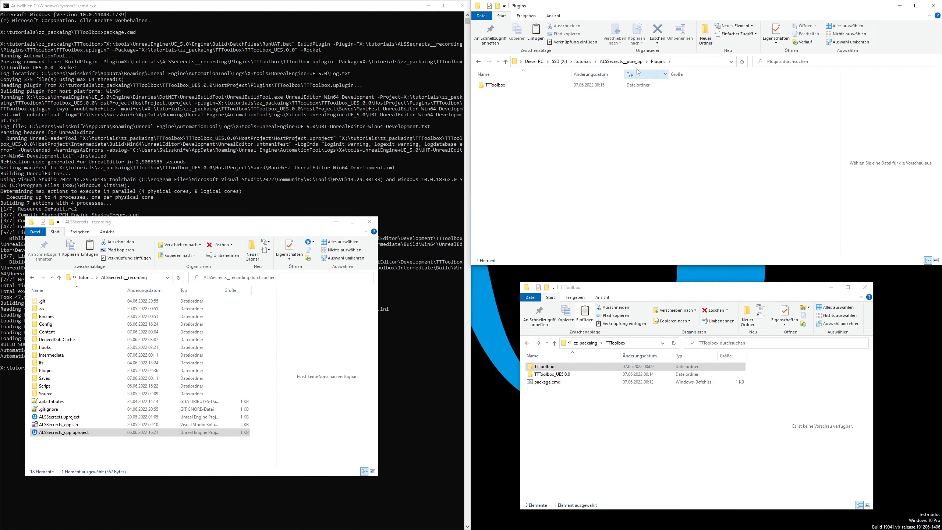
Step: Return to the ALSSecrects__pure_bp folder and open ALSSecrects.uproject in Unreal Editor
{"action": "left_click", "coordinate": [626, 61]}
{"action": "left_click", "coordinate": [504, 170]}
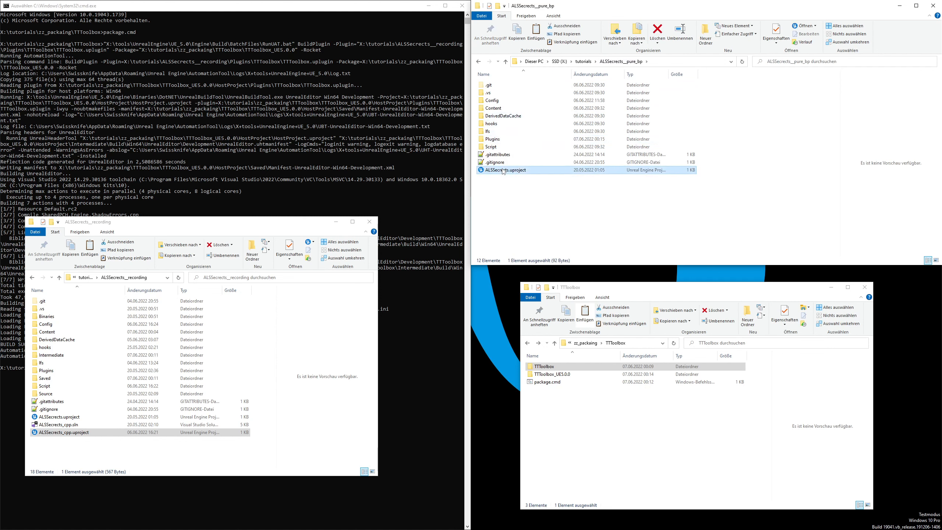
{"action": "double_click", "coordinate": [504, 170]}
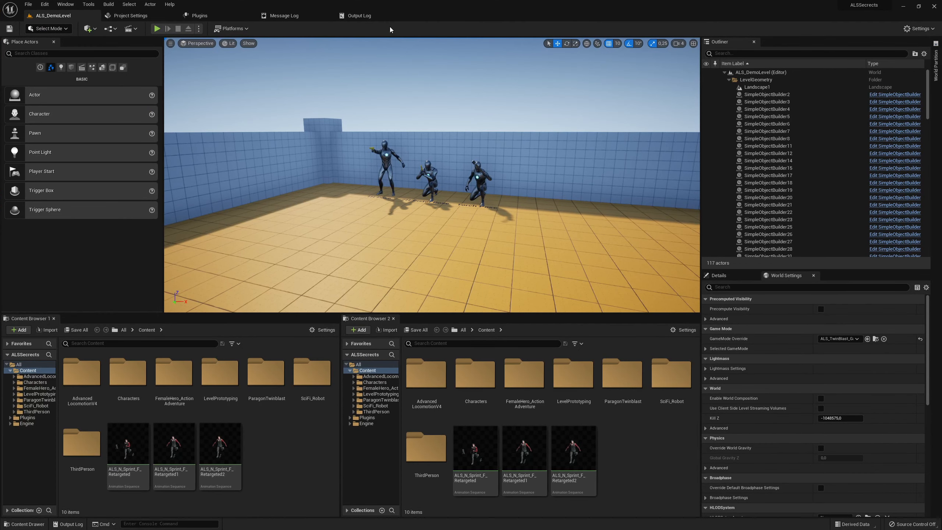
{"action": "mouse_move", "coordinate": [418, 97]}
{"action": "right_mouse_down"}
{"action": "mouse_move", "coordinate": [436, 89]}
{"action": "mouse_move", "coordinate": [417, 97]}
{"action": "right_mouse_up"}
{"action": "key", "text": "w"}
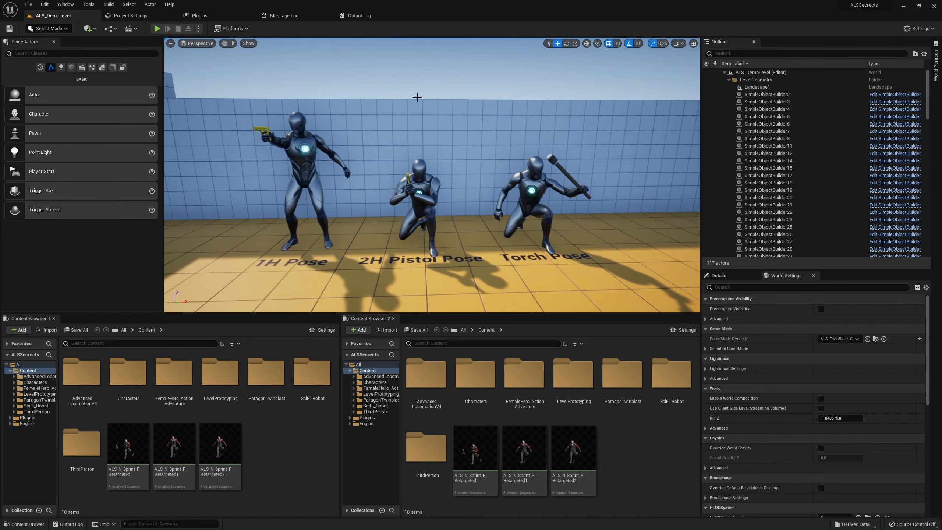
Step: Select the one-handed pistol Manny figure above the 1H Pose label and show its actor details
{"action": "left_click", "coordinate": [325, 153]}
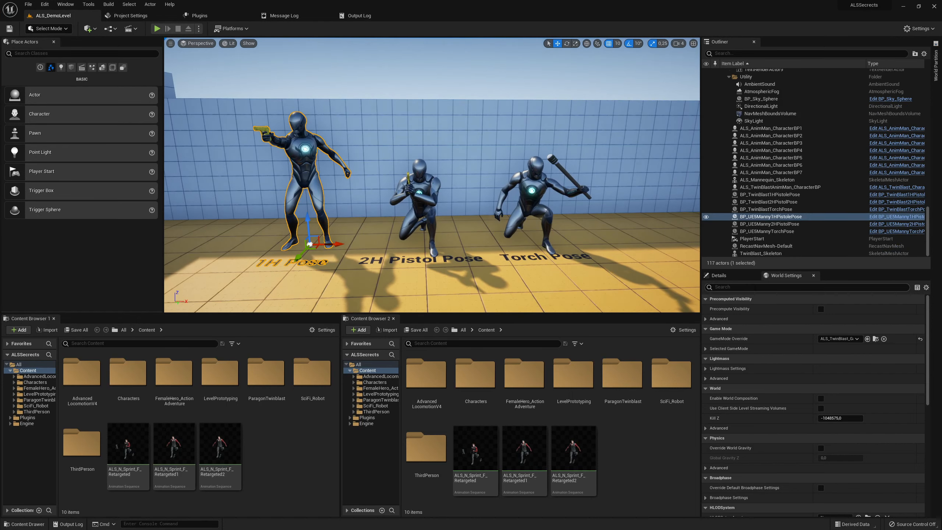
{"action": "left_click", "coordinate": [728, 278]}
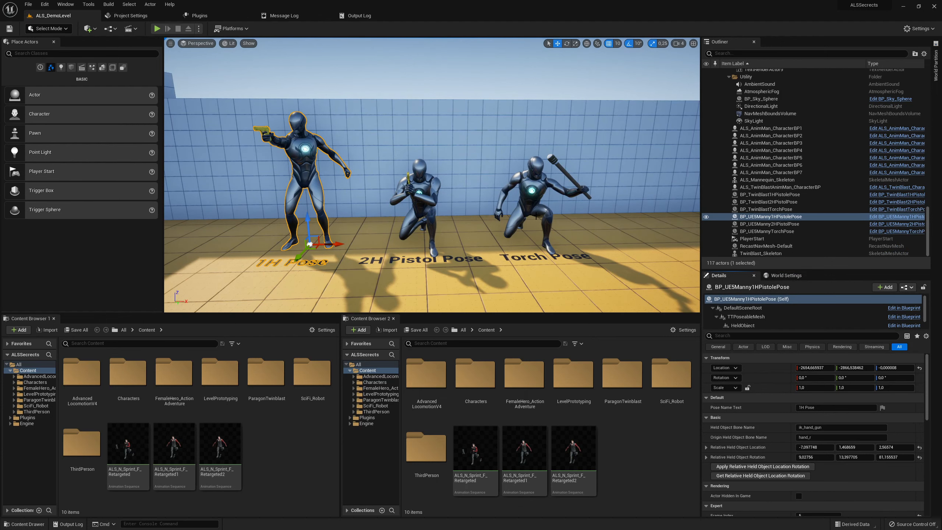
{"action": "mouse_move", "coordinate": [469, 207]}
{"action": "right_mouse_down"}
{"action": "mouse_move", "coordinate": [530, 208]}
{"action": "mouse_move", "coordinate": [565, 194]}
{"action": "mouse_move", "coordinate": [464, 205]}
{"action": "right_mouse_up"}
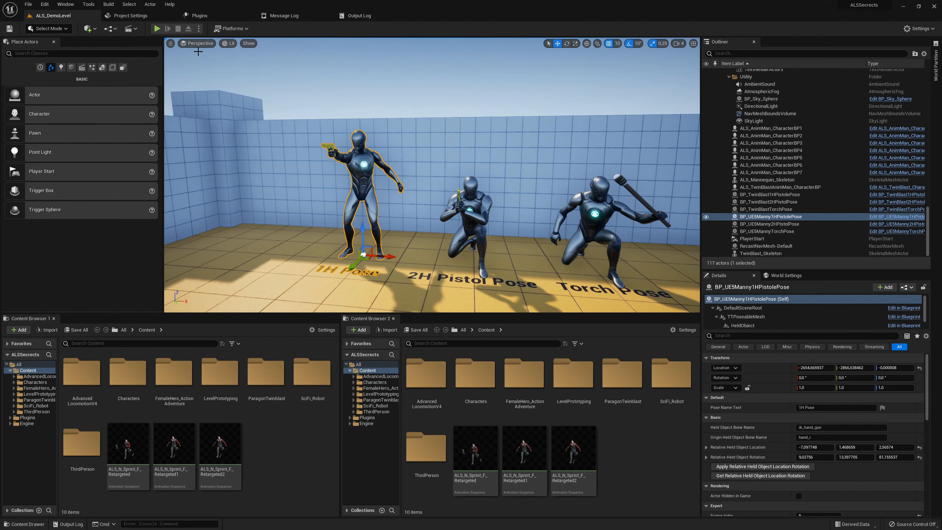
Step: Search the plugin list for "ttt" to check that TTToolbox is enabled, and return to ALS_DemoLevel
{"action": "left_click", "coordinate": [198, 15]}
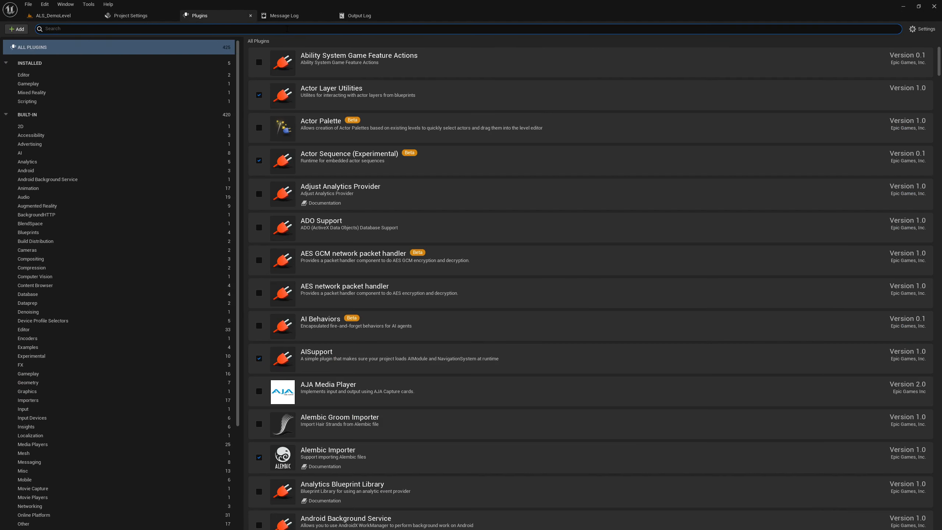
{"action": "type", "text": "ttt"}
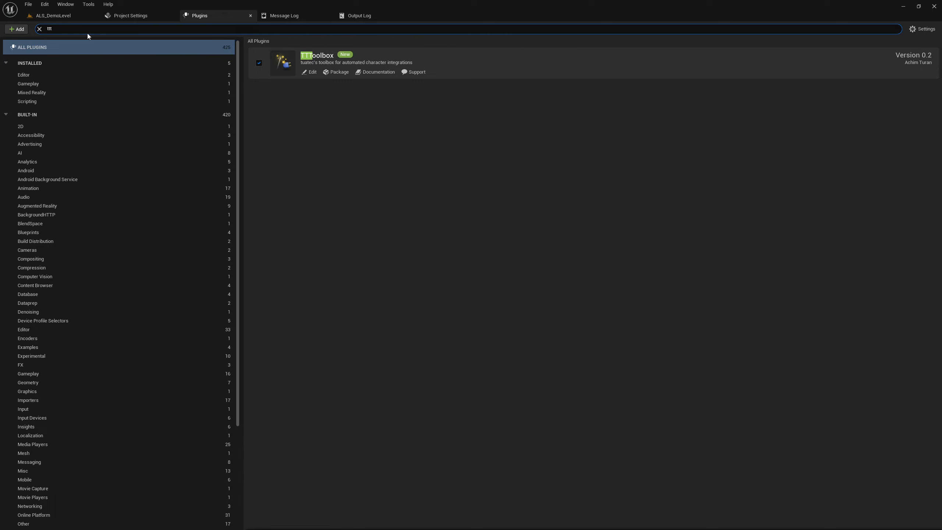
{"action": "left_click", "coordinate": [54, 17]}
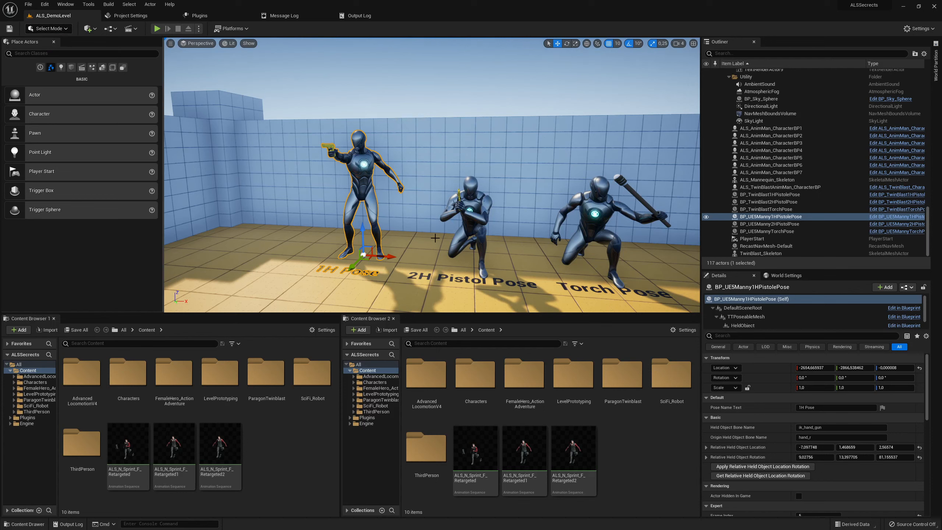
Step: Set the Frame Index of the BP_UE5Manny1HPistolePose actor to 4
{"action": "scroll", "coordinate": [778, 421], "scroll_direction": "down", "scroll_amount": 4}
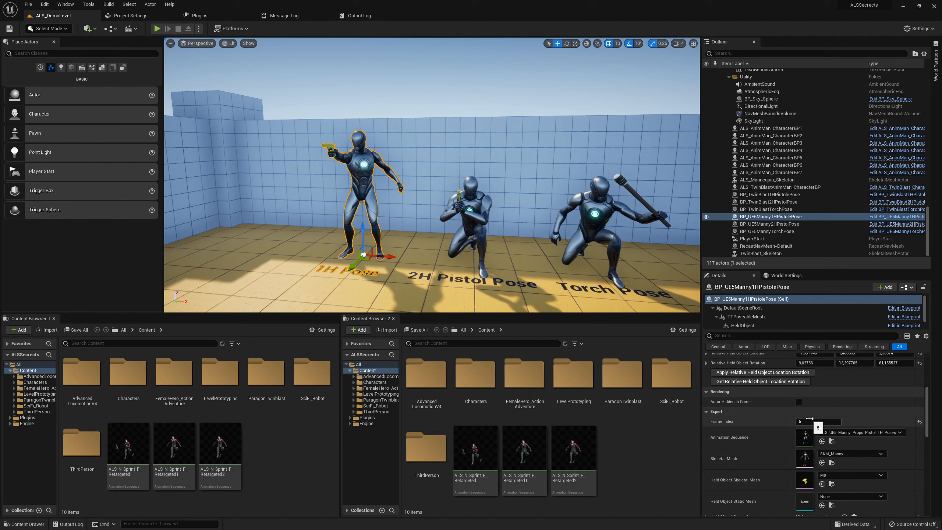
{"action": "left_click_drag", "start_coordinate": [817, 421], "coordinate": [801, 421]}
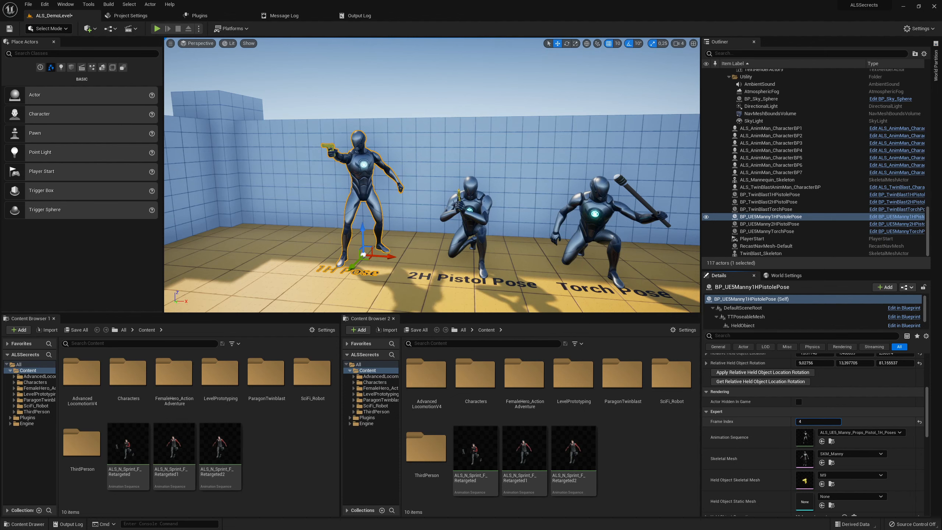
{"action": "right_click_drag", "start_coordinate": [519, 223], "coordinate": [579, 253]}
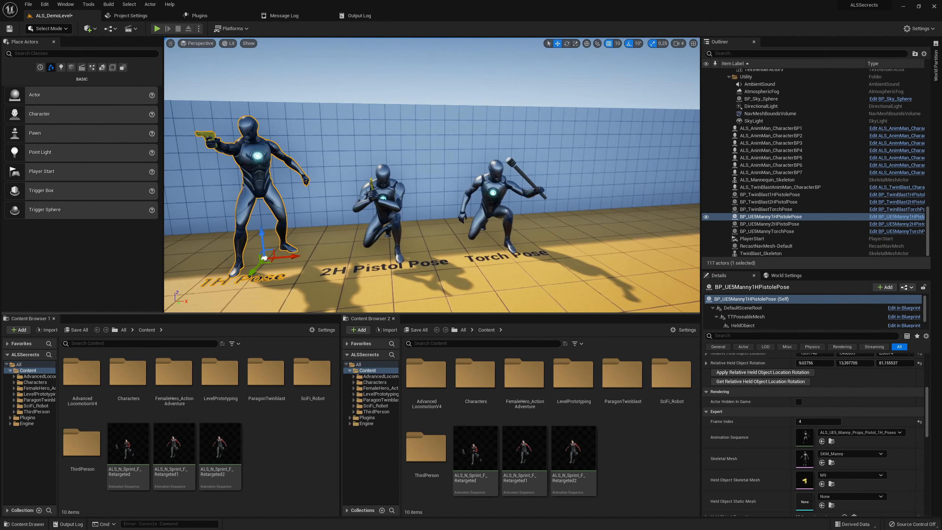
Step: Locate the actor's SKM_Manny mesh in the Content Browser and run the scripted Dump Virtual Bones action on the SK_Mannequin skeleton
{"action": "left_click", "coordinate": [831, 462]}
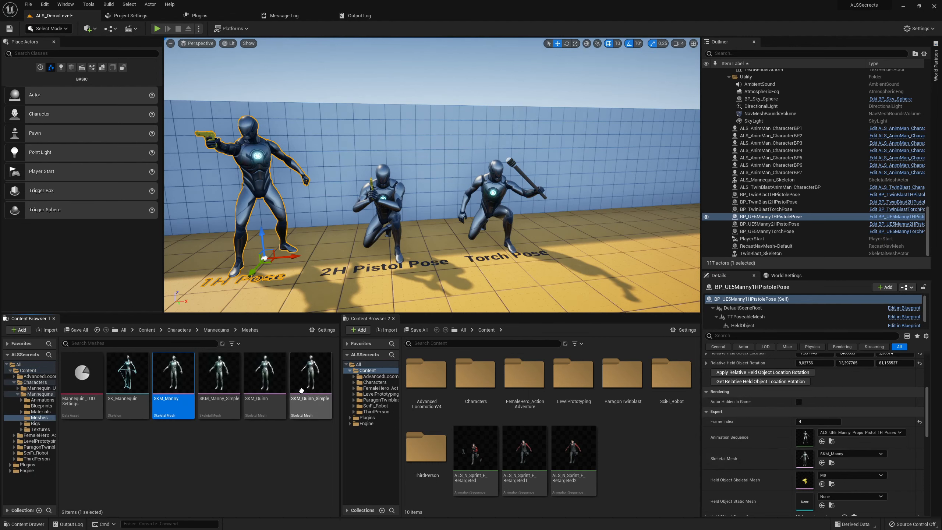
{"action": "left_click", "coordinate": [127, 375]}
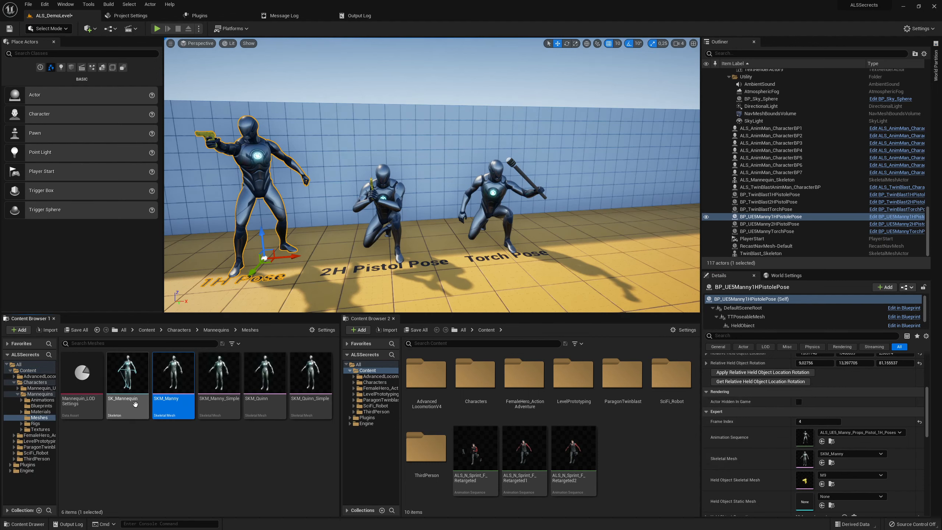
{"action": "right_click", "coordinate": [126, 379]}
{"action": "mouse_move", "coordinate": [206, 276]}
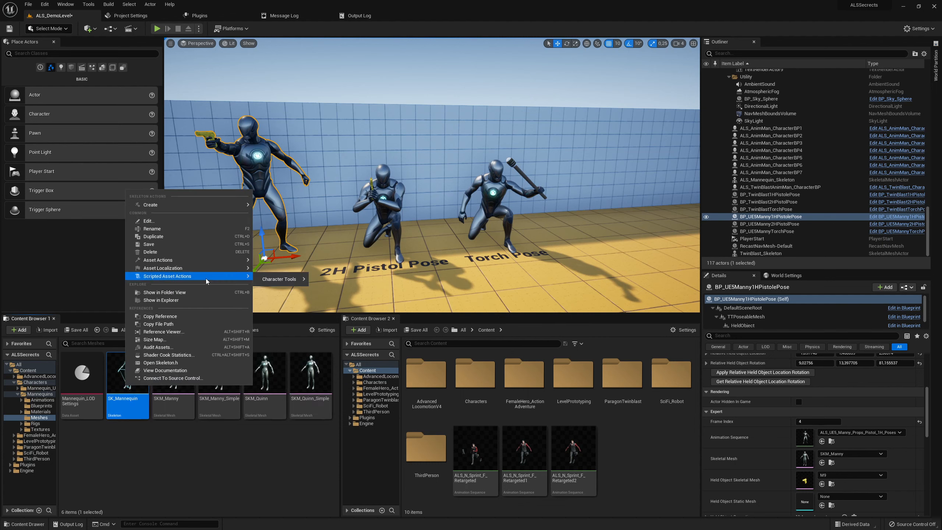
{"action": "mouse_move", "coordinate": [281, 283]}
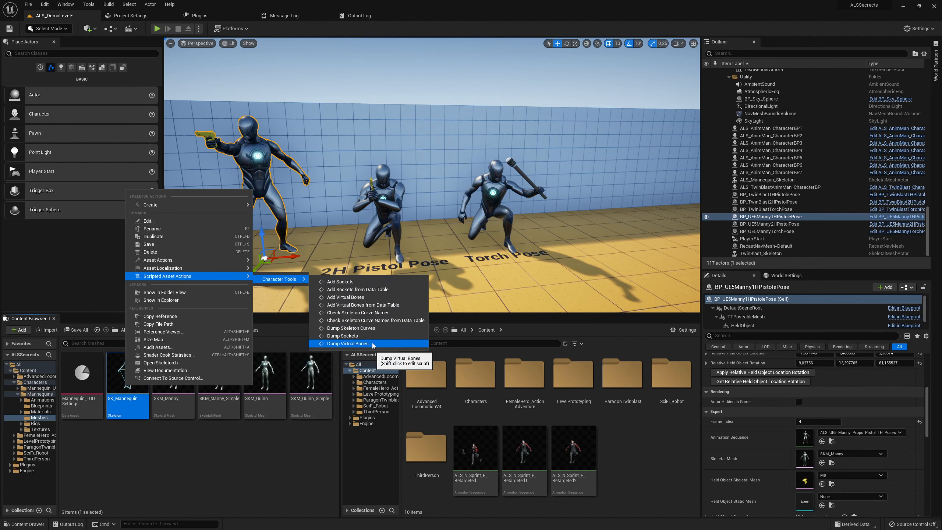
{"action": "left_click", "coordinate": [372, 328]}
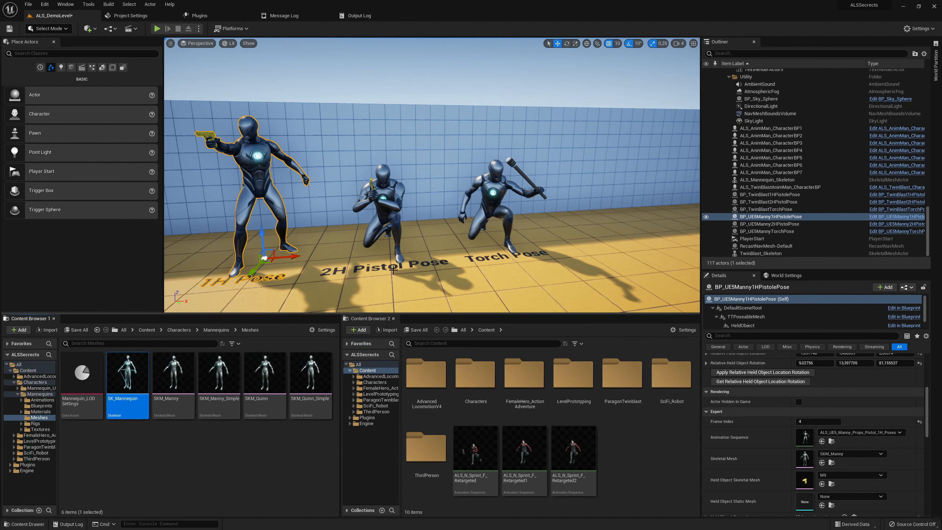
Step: Inspect the dumped virtual bones in the Output Log and paste the dump into a new Notepad++ document
{"action": "left_click", "coordinate": [357, 15]}
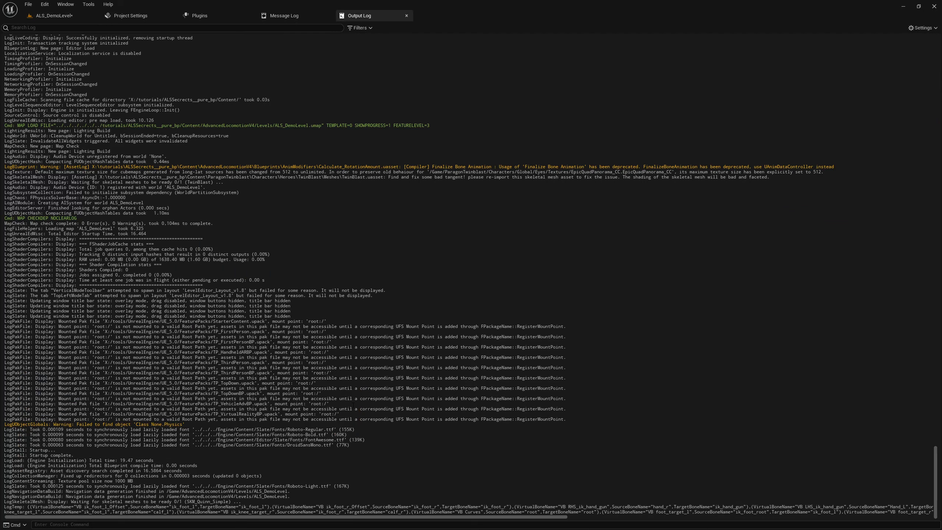
{"action": "left_click_drag", "start_coordinate": [5, 506], "coordinate": [343, 524]}
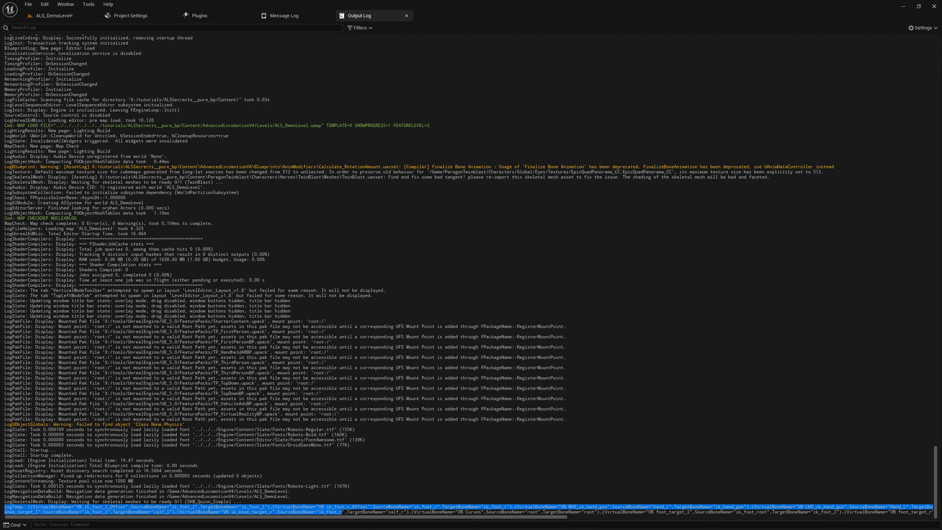
{"action": "key", "text": "alt+Tab"}
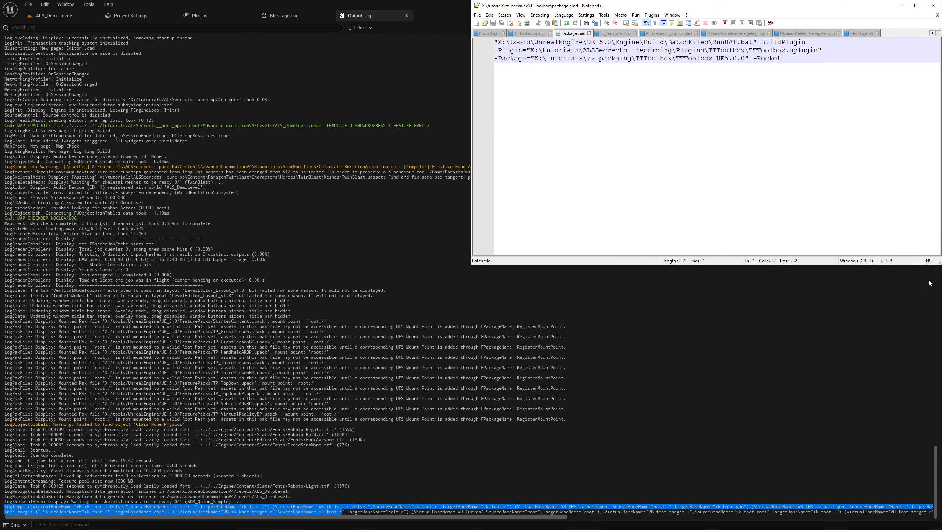
{"action": "key", "text": "ctrl+n"}
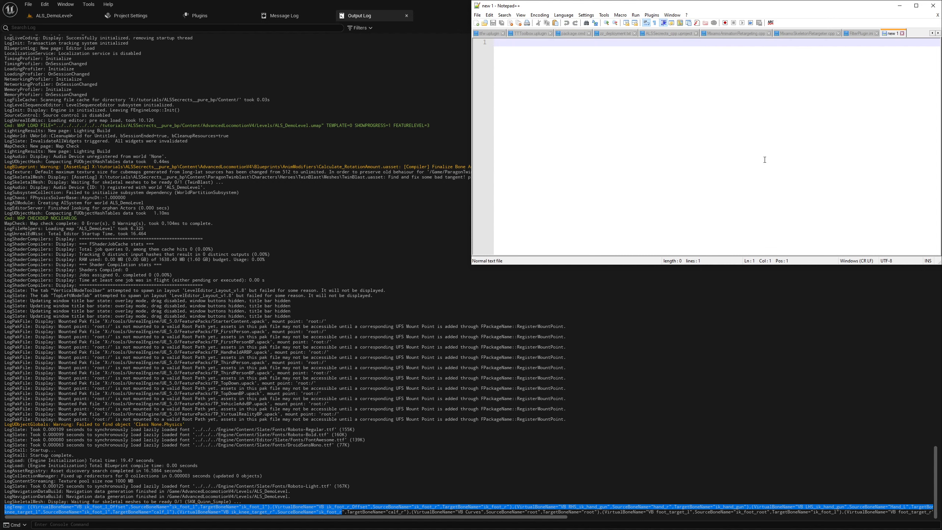
{"action": "type", "text": "((VirtualBoneName=\"VB ik_foot_l_Offset\",SourceBoneName=\"ik_foot_l\",TargetBoneName=\"ik_foot_l\"),(VirtualBoneName=\"VB ik_foot_r_Offset\",SourceBoneName=\"ik_foot_r\",TargetBoneName=\"ik_foot_r\"),(VirtualBoneName=\"VB RHS_ik_hand_gun\",SourceBoneName=\"hand_r\",TargetBoneName=\"ik_hand_gun\"),(VirtualBoneName=\"VB LHS_ik_hand_gun\",SourceBoneName=\"Hand_L\",TargetBoneName=\"ik_hand_gun\"),(VirtualBoneName=\"VB RHS_ik_hand_l\",SourceBoneName=\"VB RHS_ik_hand_gun\",TargetBoneName=\"Hand_L\"),(VirtualBoneName=\"VB LHS_ik_hand_r\",SourceBoneName=\"VB LHS_ik_hand_gun\",TargetBoneName=\"hand_r\"),(VirtualBoneName=\"VB ik_knee_target_l\",SourceBoneName=\"ik_foot_l\",TargetBoneName=\"calf_l\"),(VirtualBoneName=\"VB ik_knee_target_r\",SourceBoneName=\"ik_foot_r\",TargetBoneName=\"calf_r\"),(VirtualBoneName=\"VB Curves\",SourceBoneName=\"root\",TargetBoneName=\"root\"),(VirtualBoneName=\"VB foot_target_l\",SourceBoneName=\"ik_foot_root\",TargetBoneName=\"ik_foot_l\"),(VirtualBoneName=\"VB foot_target_r\",SourceBoneName=\"ik_foot_root\",TargetBoneName=\"ik_foot_r\"))"}
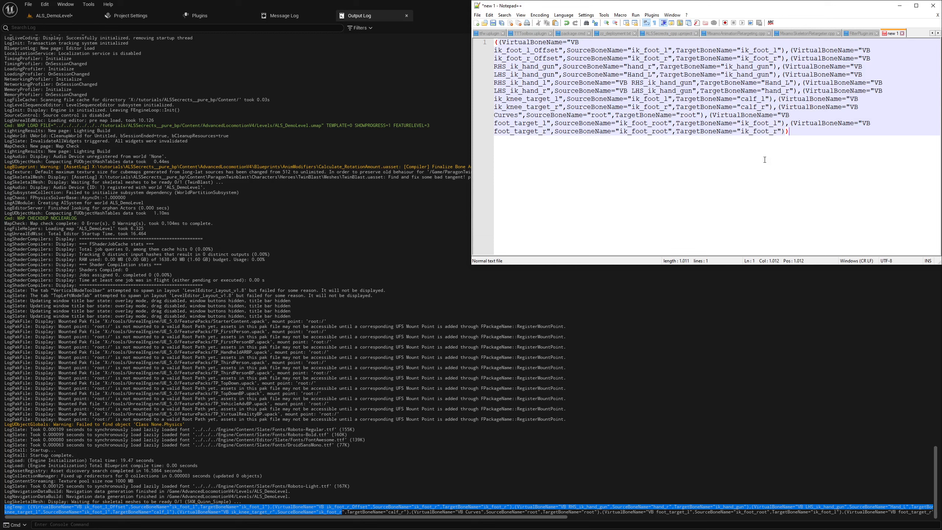
Step: Copy the whole virtual bone text in the new Notepad++ document and clear it
{"action": "key", "text": "shift+Left"}
{"action": "key", "text": "ctrl+a"}
{"action": "key", "text": "ctrl+c"}
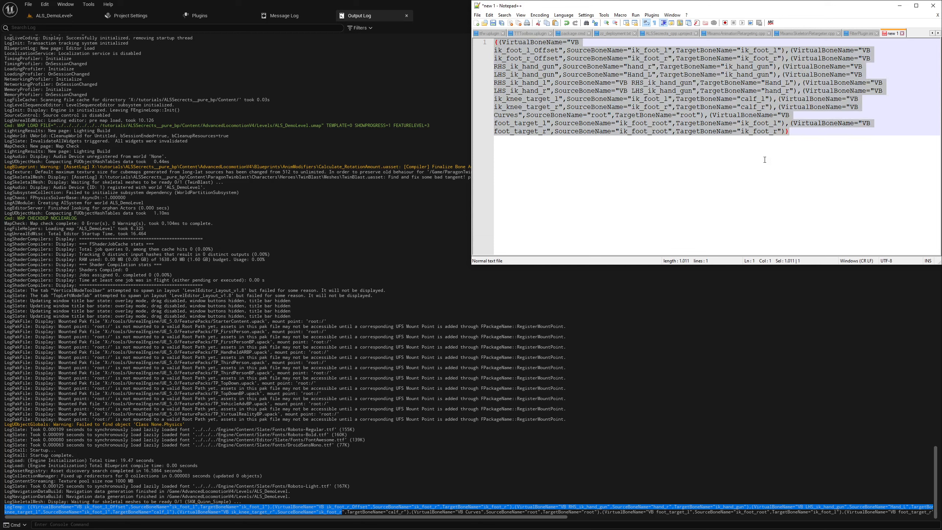
{"action": "key", "text": "Delete"}
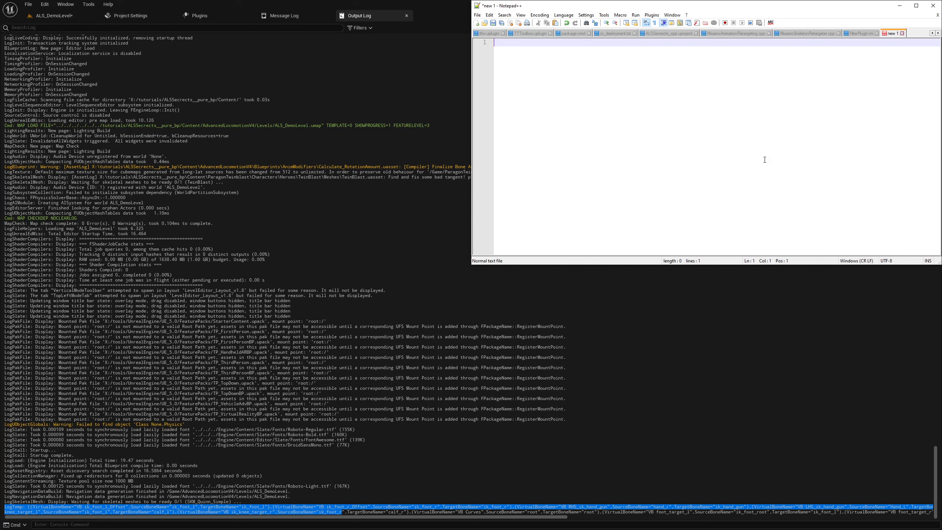
{"action": "type", "text": ")"}
{"action": "key", "text": "BackSpace"}
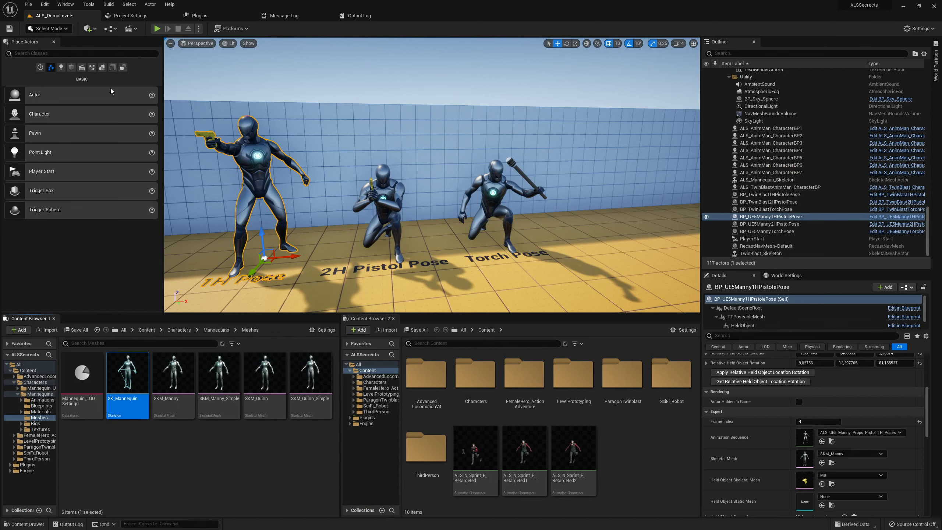
Step: Run Dump Virtual Bones on SK_Mannequin again and paste the clipboard output into the empty Notepad++ document
{"action": "right_click", "coordinate": [142, 378]}
{"action": "mouse_move", "coordinate": [234, 266]}
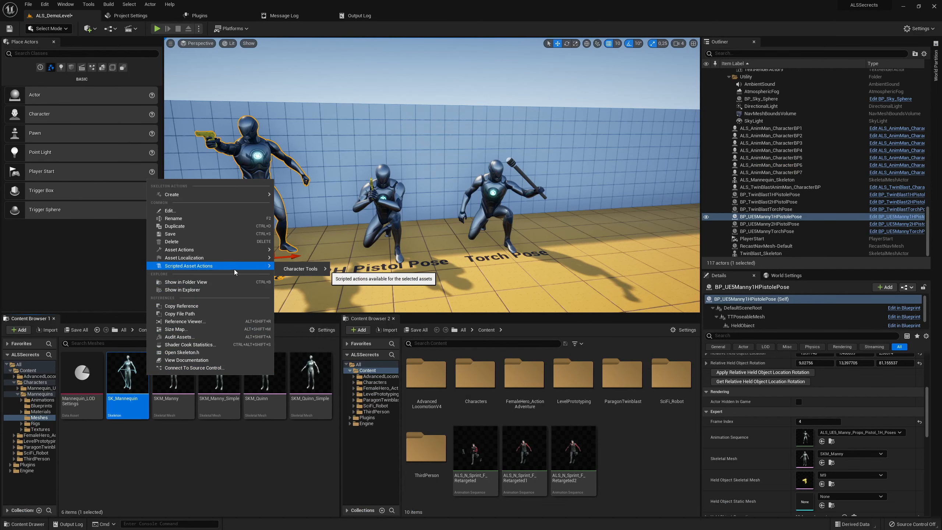
{"action": "mouse_move", "coordinate": [302, 268]}
{"action": "left_click", "coordinate": [363, 334]}
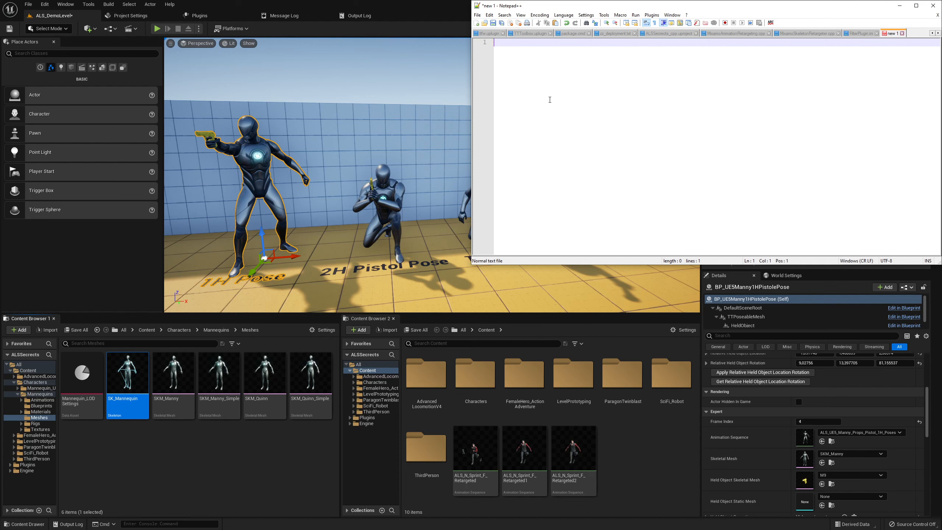
{"action": "key", "text": "ctrl+v"}
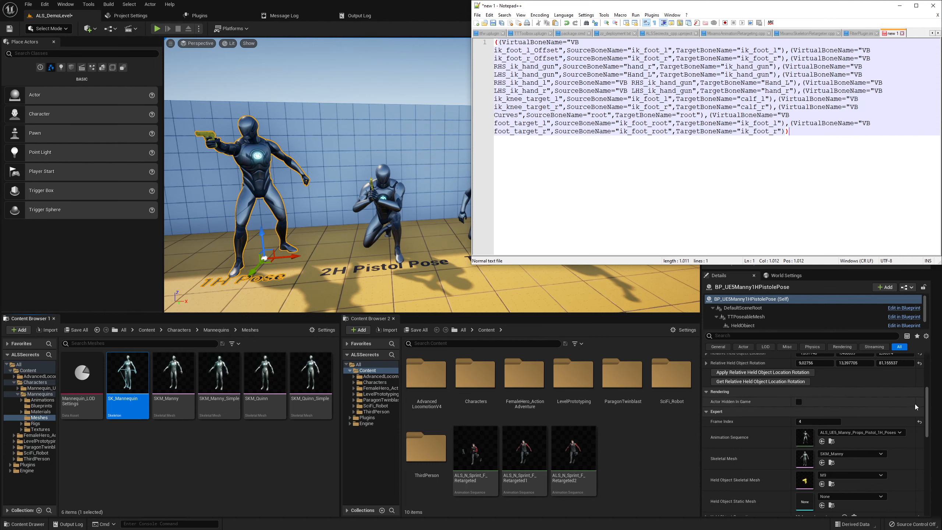
Step: Play the level in the editor, run forward, switch the TwinBlast character to a pistol overlay, test aiming, and stop the session
{"action": "right_click_drag", "start_coordinate": [577, 282], "coordinate": [621, 308]}
{"action": "right_click_drag", "start_coordinate": [379, 187], "coordinate": [397, 177]}
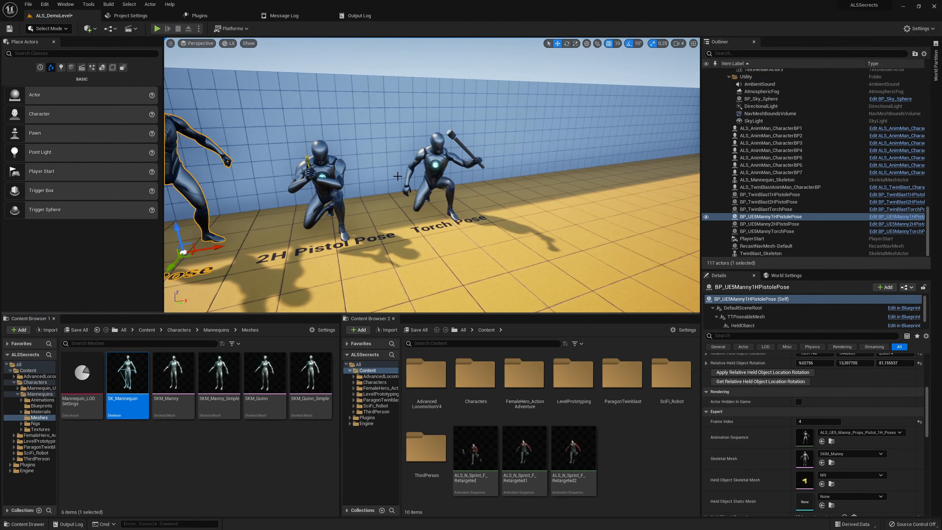
{"action": "key", "text": "alt+p"}
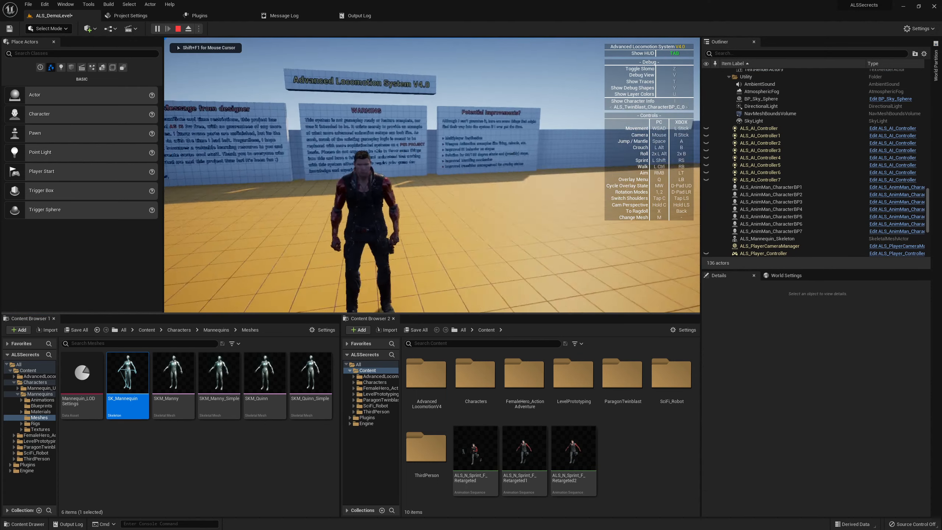
{"action": "key", "text": "w"}
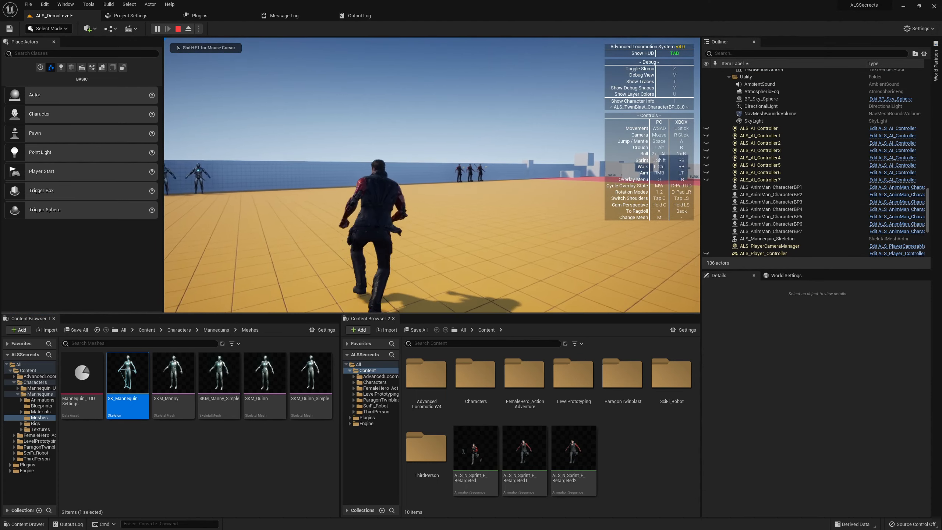
{"action": "key", "text": "q"}
{"action": "scroll", "coordinate": [440, 181], "scroll_direction": "down", "scroll_amount": 6}
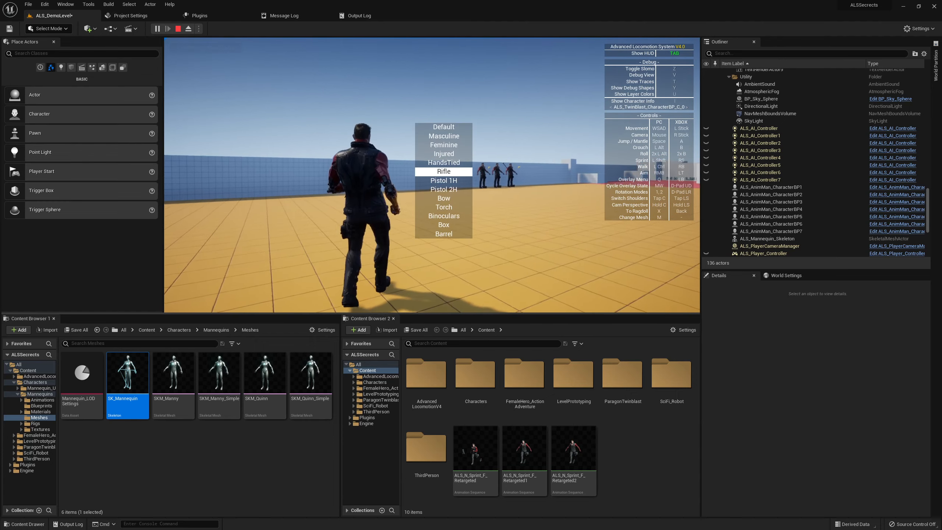
{"action": "mouse_move", "coordinate": [432, 175]}
{"action": "right_mouse_down"}
{"action": "mouse_move", "coordinate": [241, 175]}
{"action": "mouse_move", "coordinate": [556, 175]}
{"action": "mouse_move", "coordinate": [432, 175]}
{"action": "right_mouse_up"}
{"action": "key", "text": "v"}
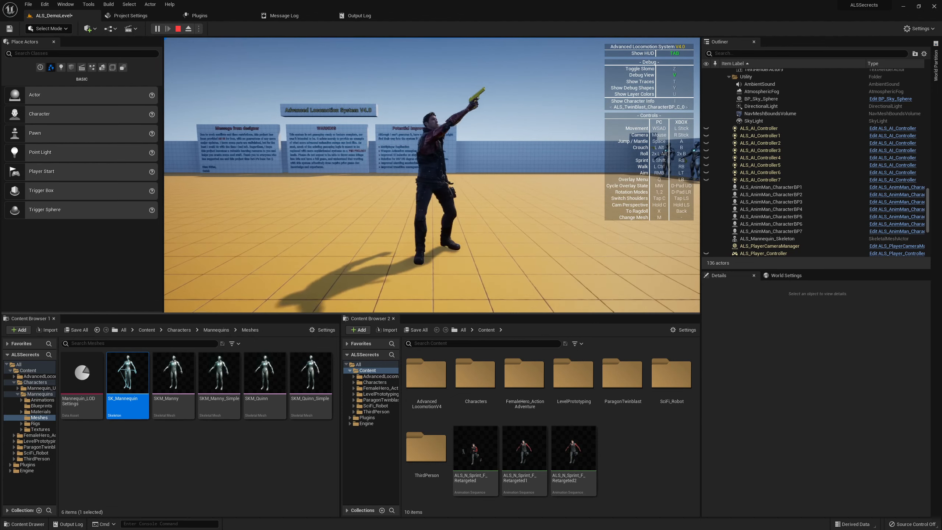
{"action": "key", "text": "Escape"}
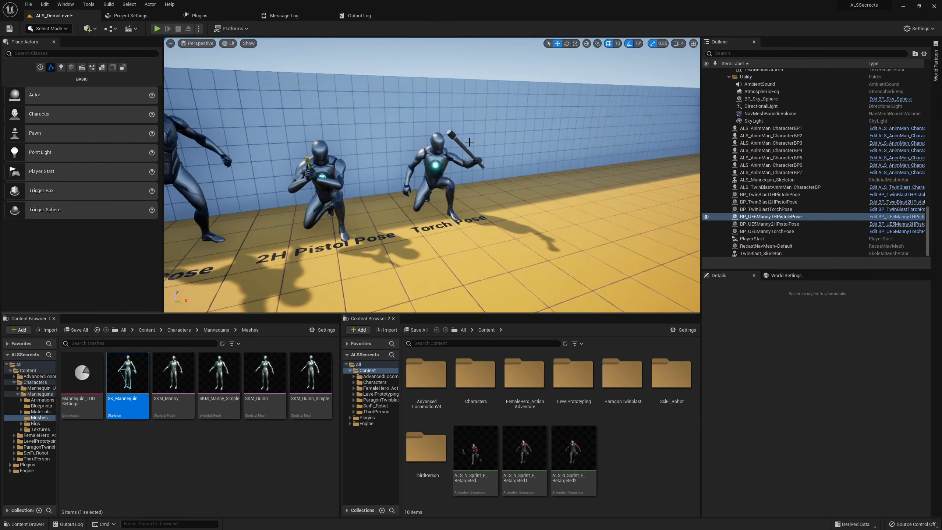
Step: Select the TwinBlast figure above the 2H Pistol Pose label and set its Frame Index to 3
{"action": "right_click_drag", "start_coordinate": [449, 159], "coordinate": [567, 167]}
{"action": "key", "text": "w"}
{"action": "left_click", "coordinate": [430, 188]}
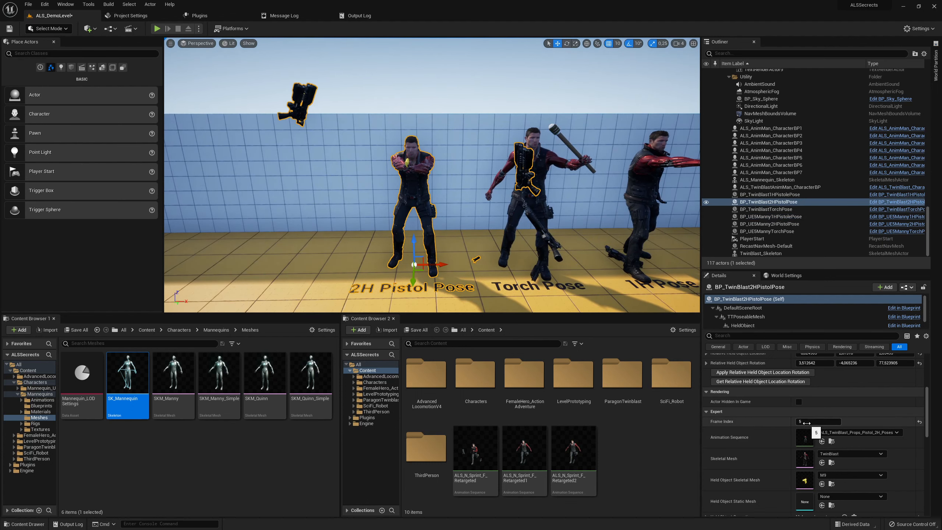
{"action": "mouse_move", "coordinate": [806, 423]}
{"action": "left_mouse_down"}
{"action": "mouse_move", "coordinate": [796, 422]}
{"action": "mouse_move", "coordinate": [809, 423]}
{"action": "left_mouse_up"}
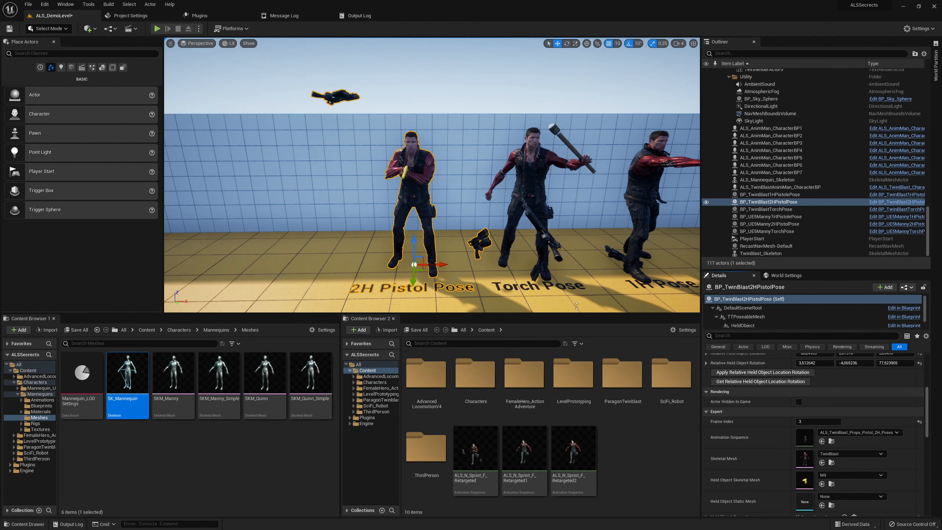
Step: Play the level in the editor, run TwinBlast to the AI characters and back past the information boards, test strafing and jumping, and stop the session
{"action": "right_click_drag", "start_coordinate": [577, 306], "coordinate": [348, 285]}
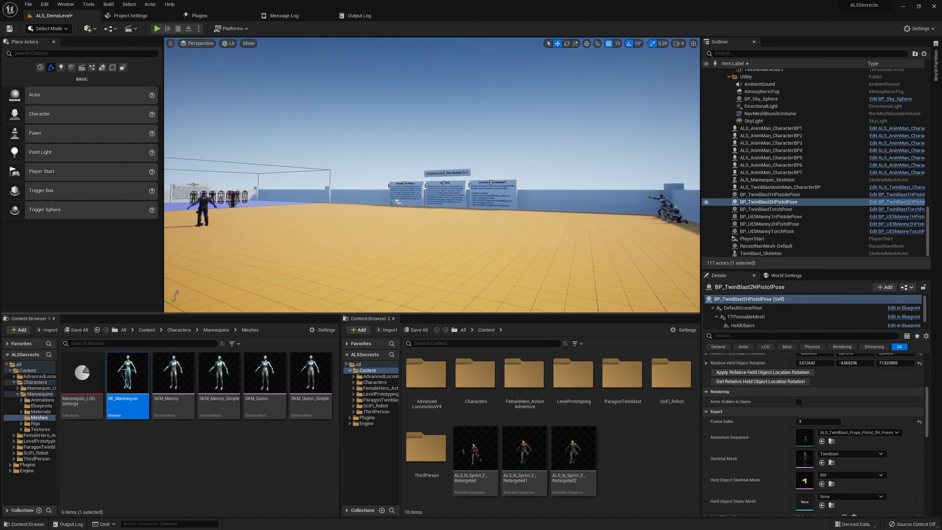
{"action": "key", "text": "w"}
{"action": "right_click_drag", "start_coordinate": [593, 259], "coordinate": [508, 253]}
{"action": "key", "text": "alt+p"}
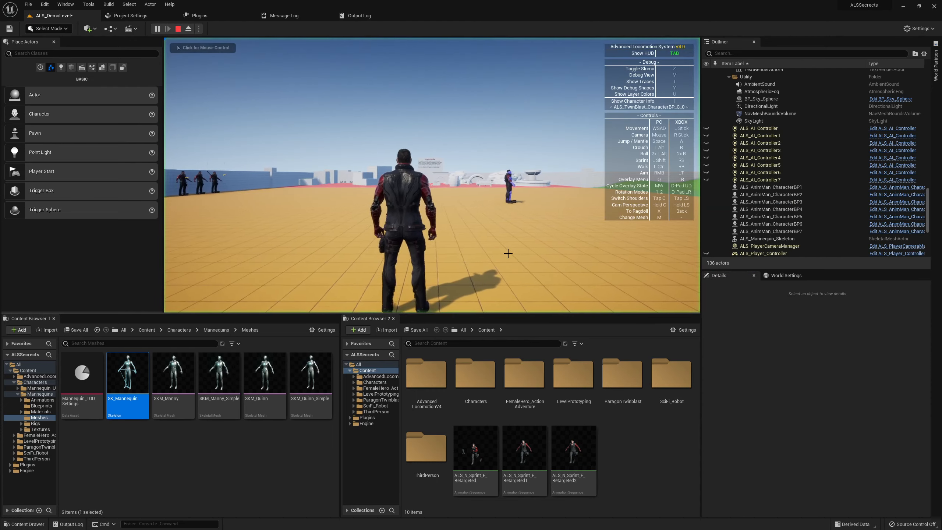
{"action": "key", "text": "w"}
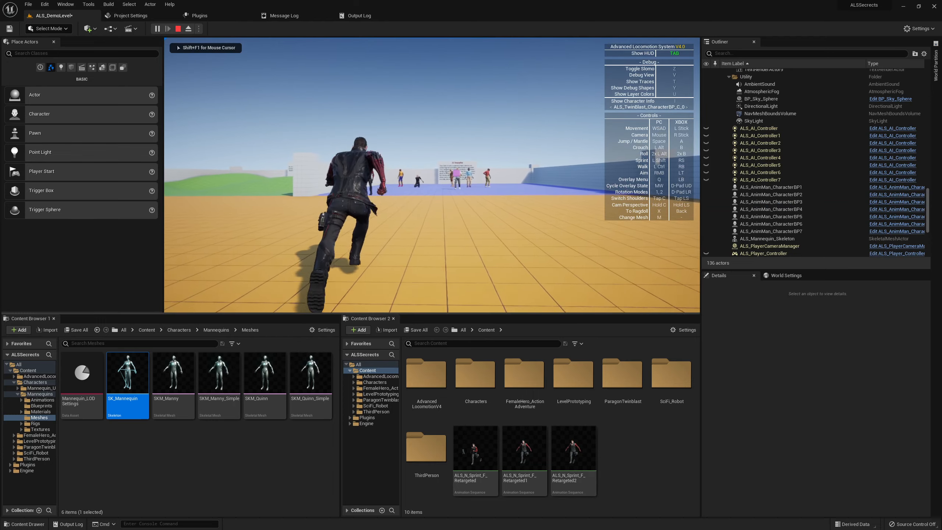
{"action": "key", "text": "a"}
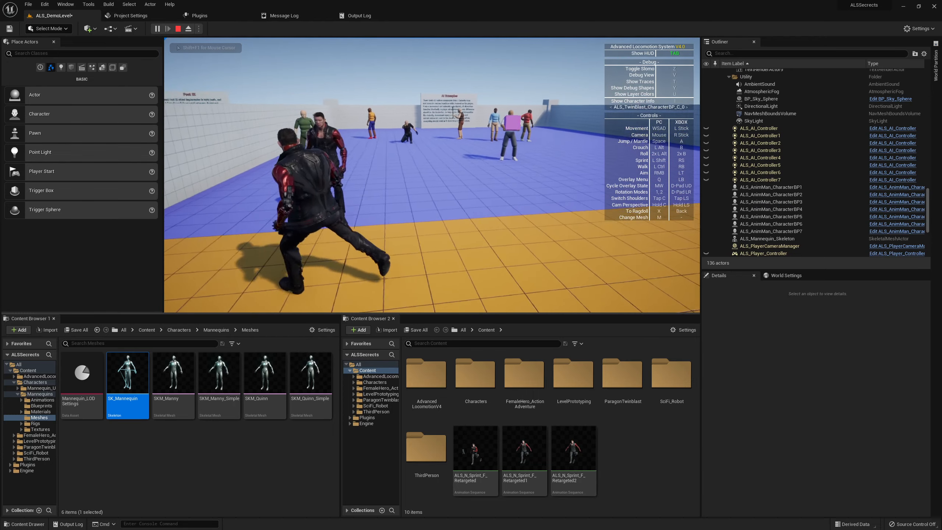
{"action": "key", "text": "d"}
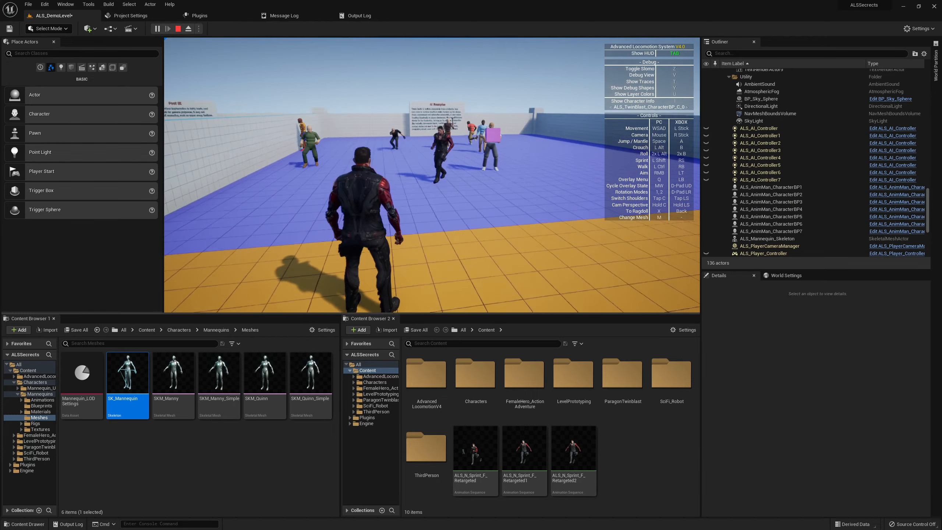
{"action": "key", "text": "w"}
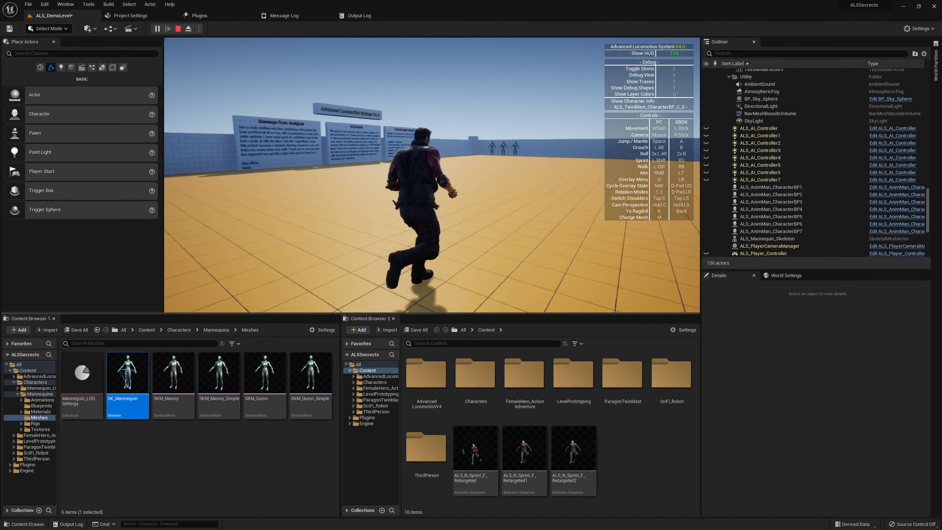
{"action": "key", "text": "space"}
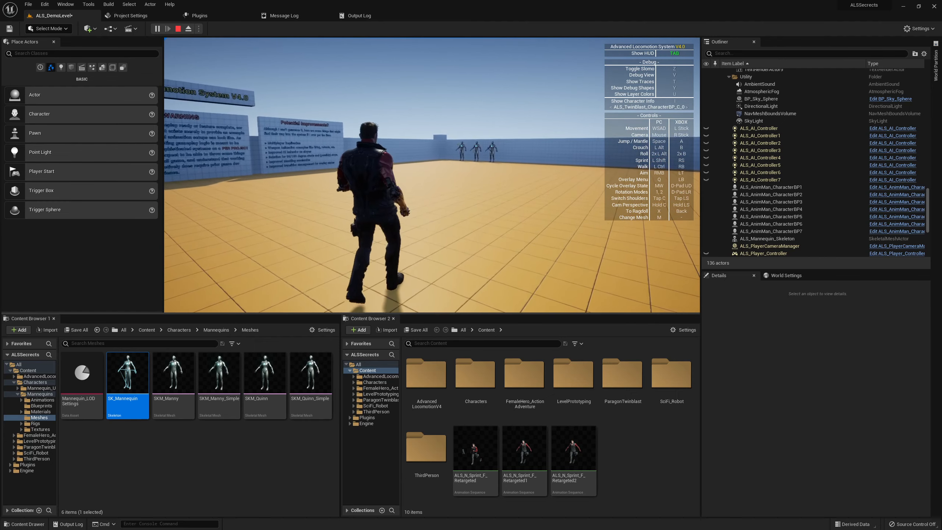
{"action": "key", "text": "Escape"}
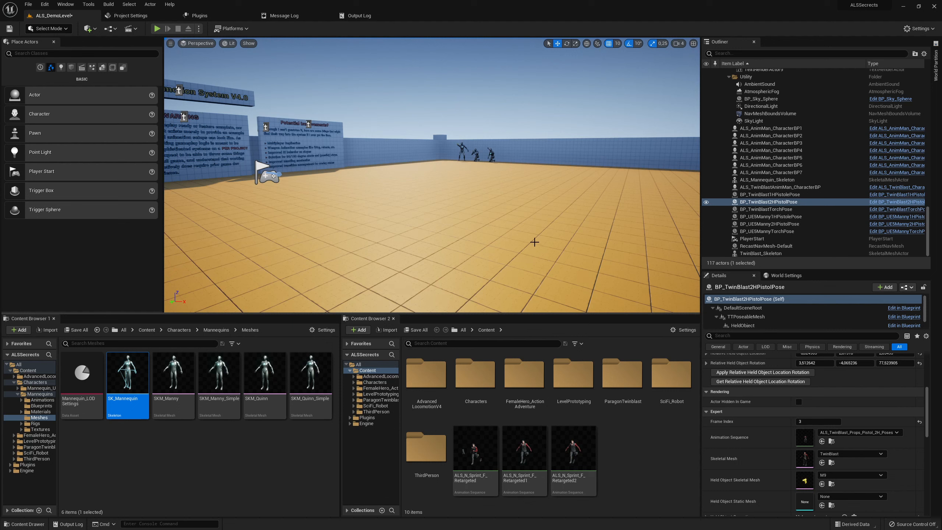